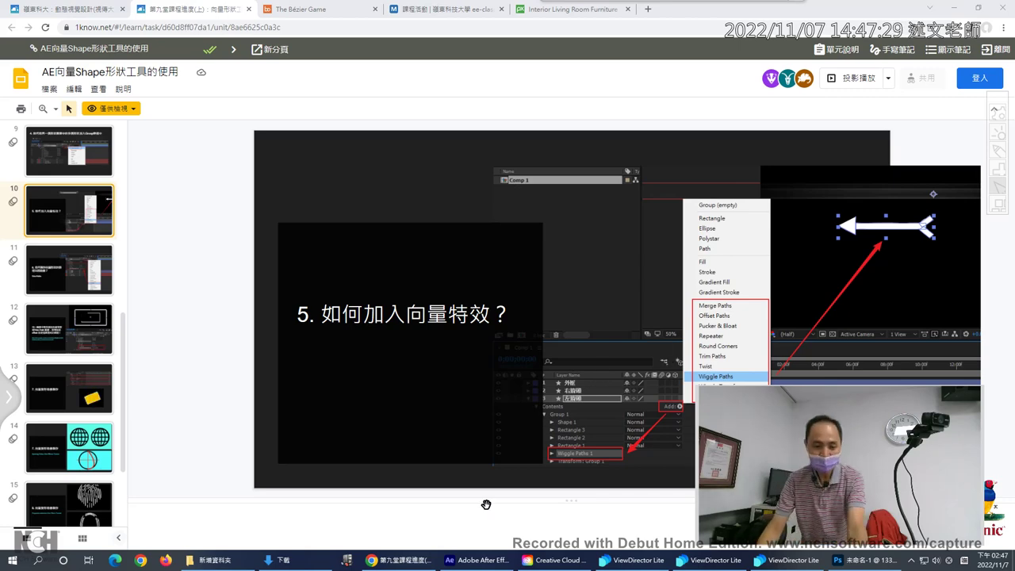
# - Switch to After Effects and delete Shape Layer 1 from Comp 1
pyautogui.click(485, 560)
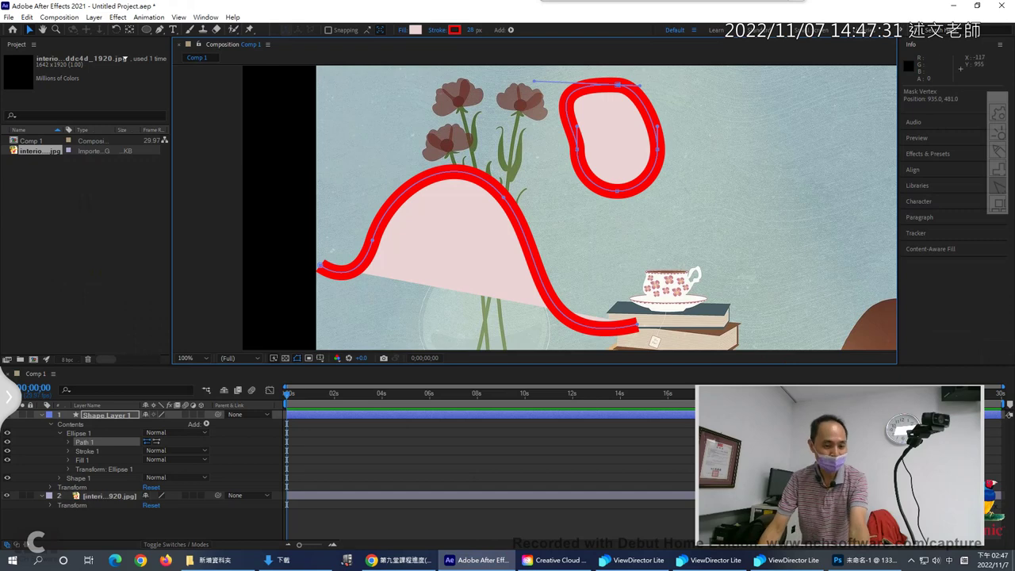
pyautogui.click(116, 418)
pyautogui.press('Delete')
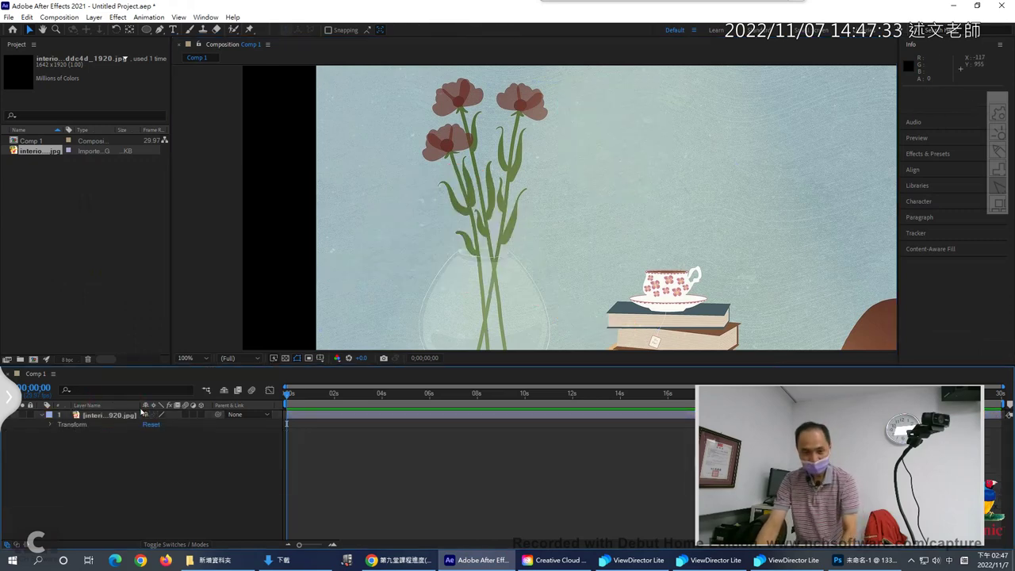
# - Activate the Rounded Rectangle tool and set the shape fill to None
pyautogui.moveTo(146, 29); pyautogui.dragTo(188, 42)
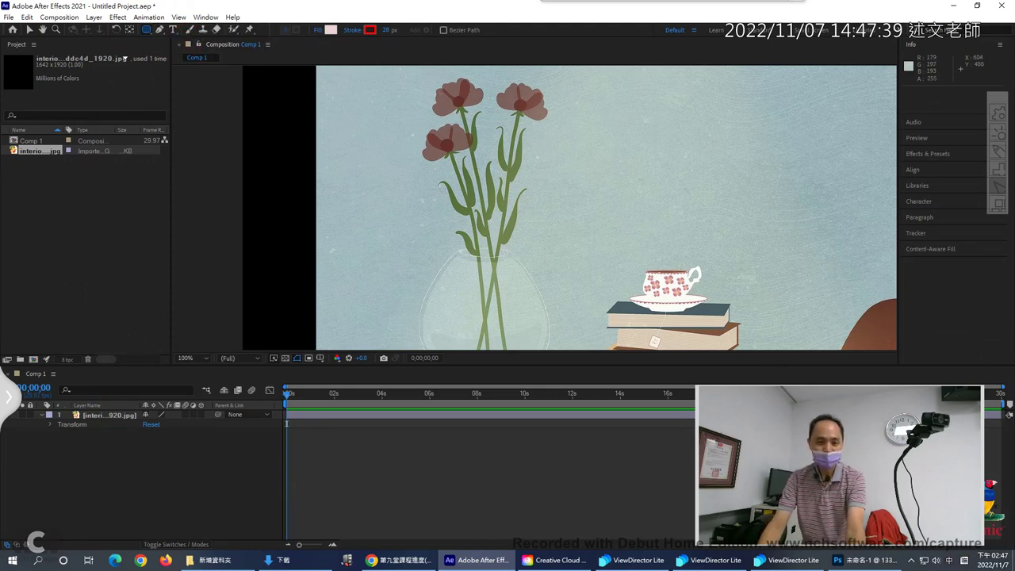
pyautogui.click(331, 32)
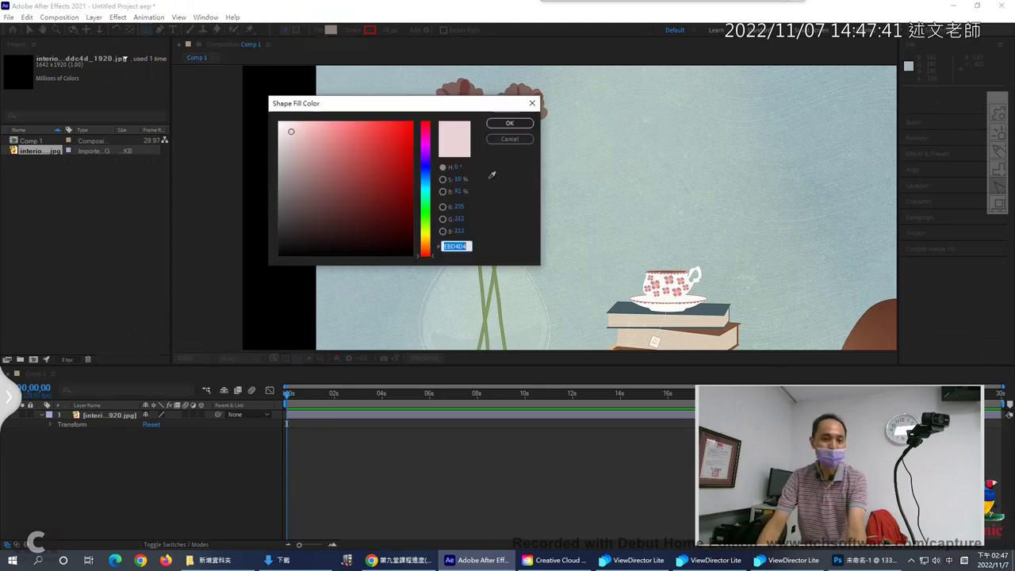
pyautogui.click(509, 123)
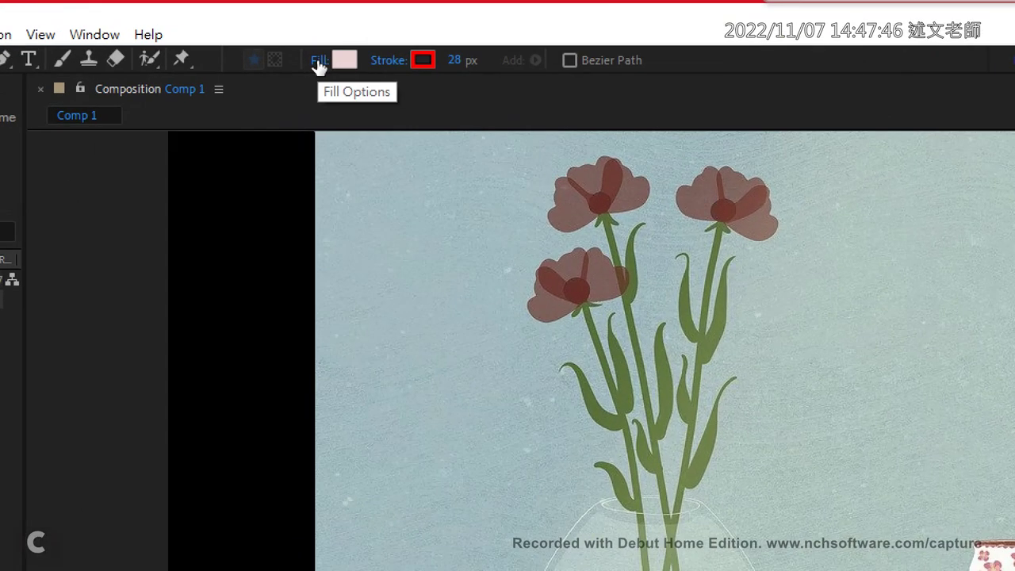
pyautogui.click(318, 62)
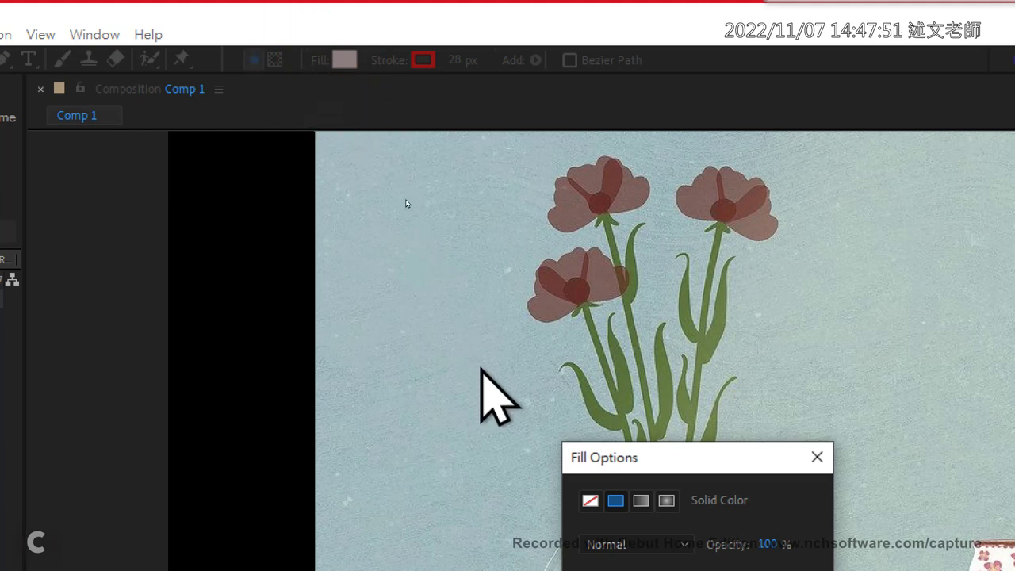
pyautogui.click(590, 488)
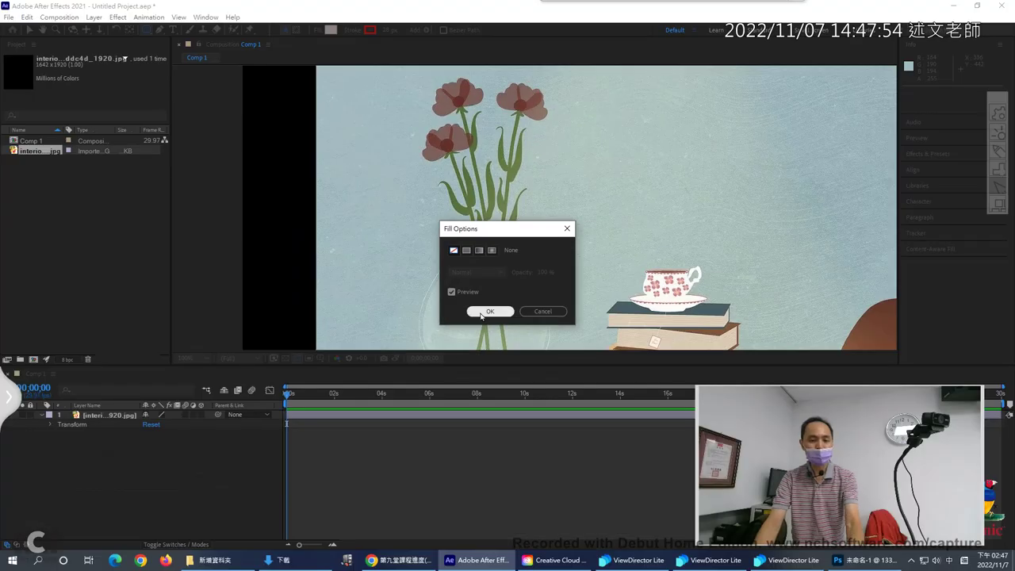
pyautogui.click(475, 310)
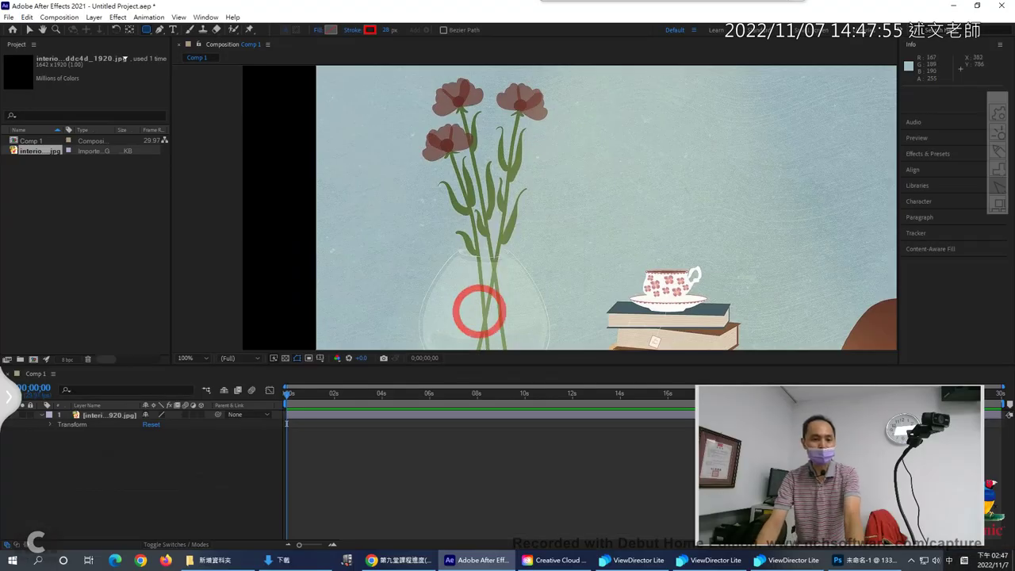
# - Draw a wide rounded rectangle above the teacup with a white (FFFFFF) stroke and a stroke width of 17 px
pyautogui.click(370, 31)
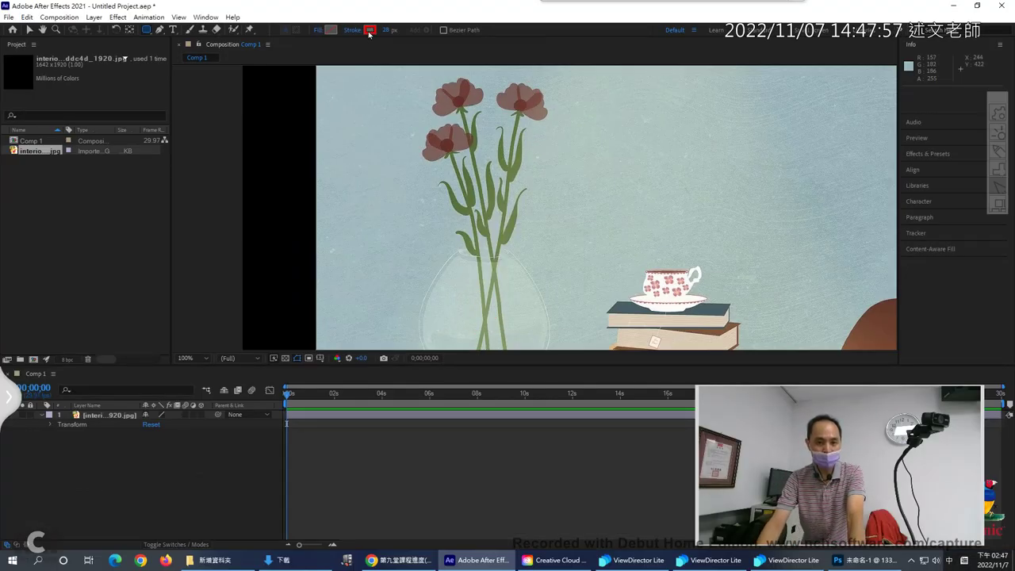
pyautogui.click(281, 122)
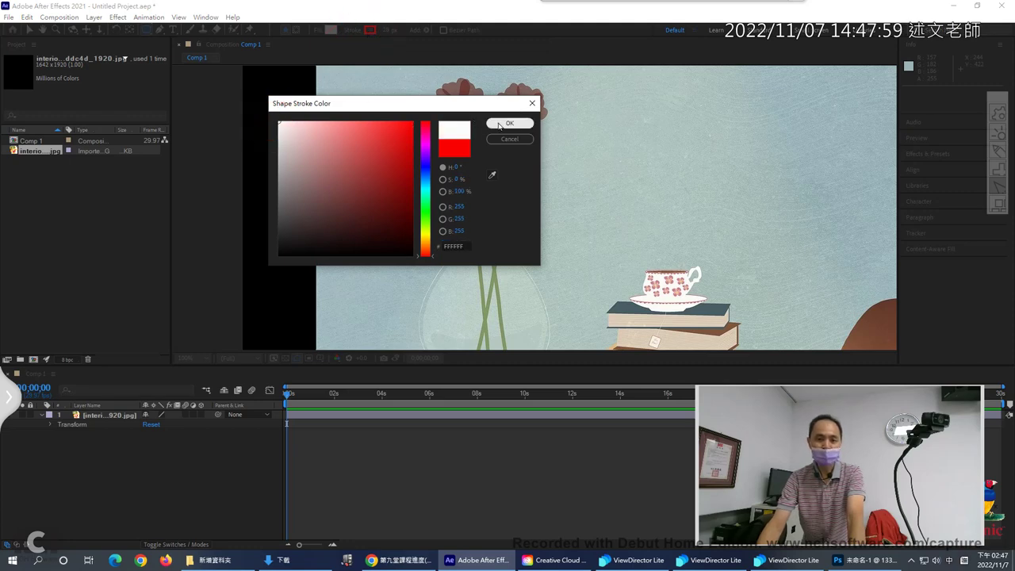
pyautogui.click(510, 123)
pyautogui.moveTo(575, 96); pyautogui.dragTo(825, 202)
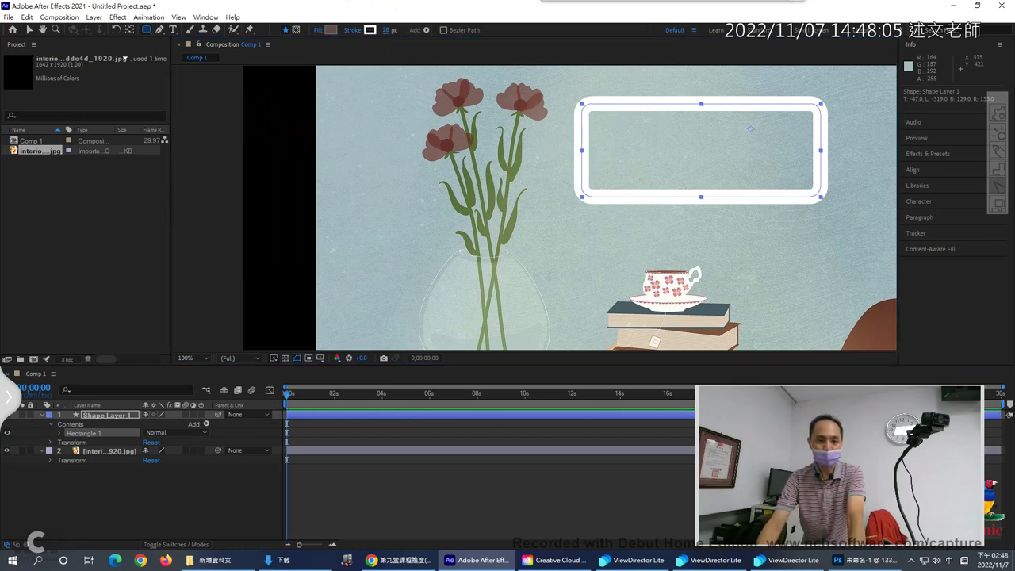
pyautogui.moveTo(389, 30); pyautogui.dragTo(381, 30)
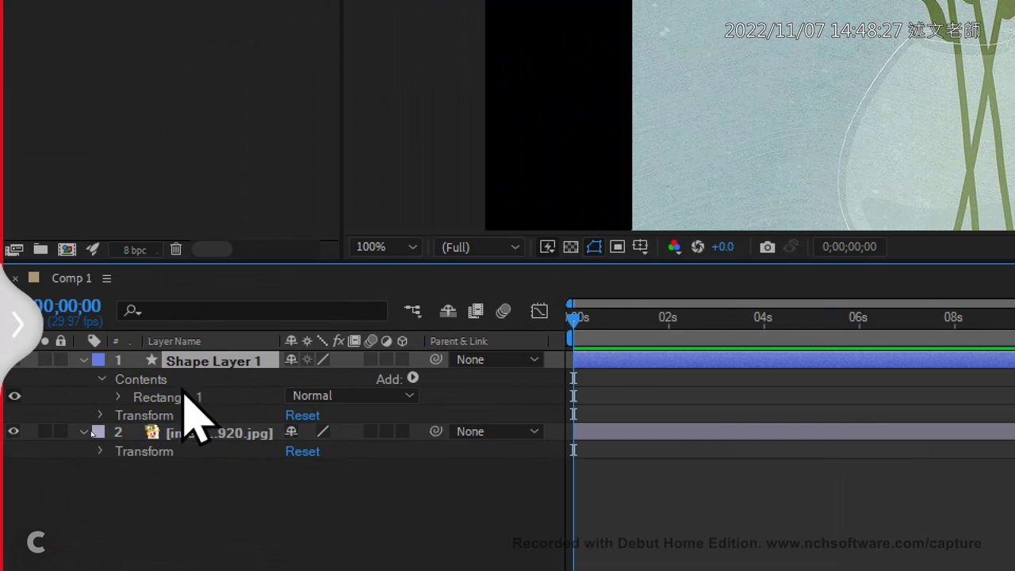
# - Add a Wiggle Paths operator to Rectangle 1 in Shape Layer 1 and preview its motion
pyautogui.click(184, 398)
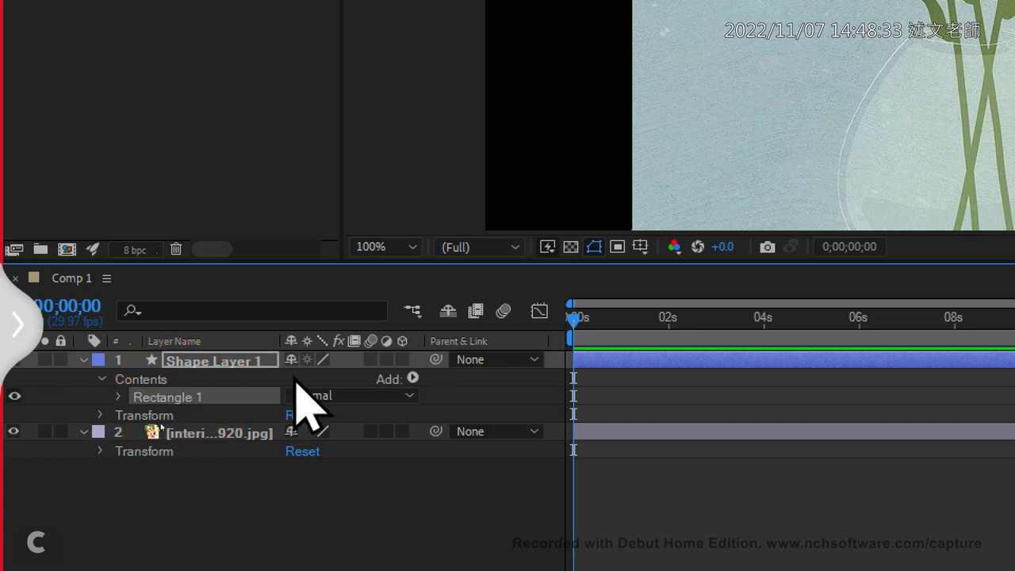
pyautogui.click(413, 383)
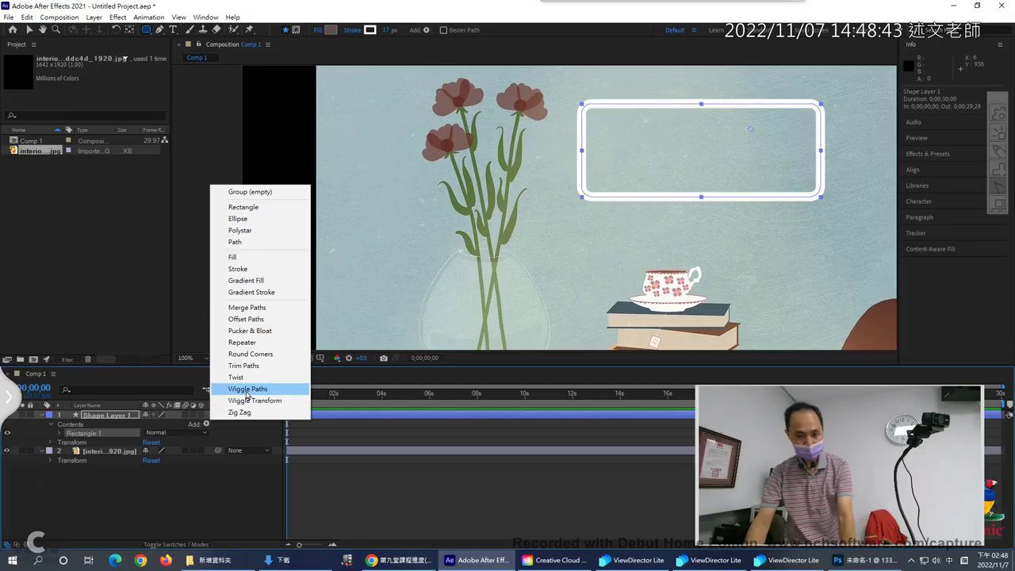
pyautogui.click(496, 309)
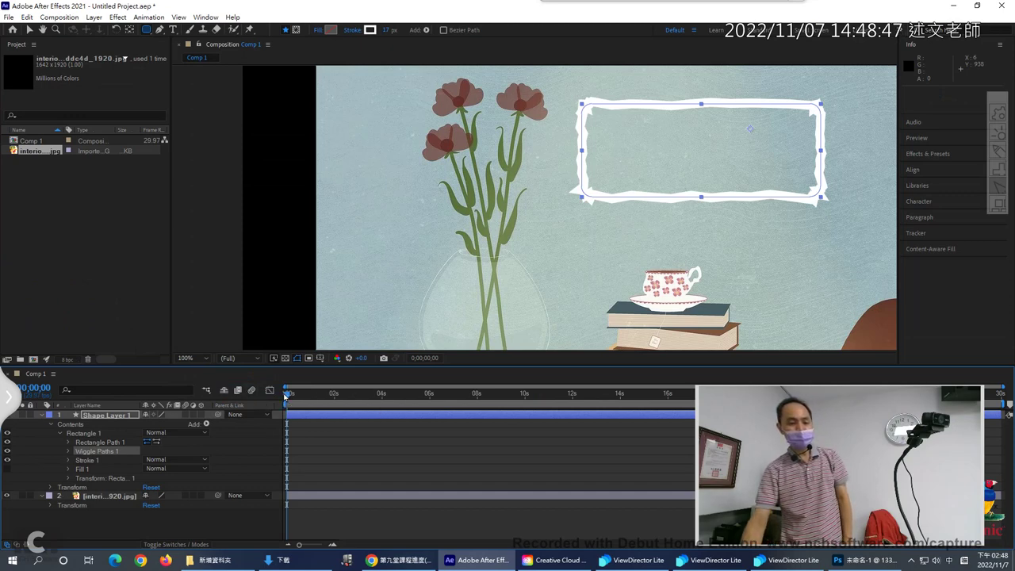
pyautogui.moveTo(275, 405); pyautogui.dragTo(252, 389)
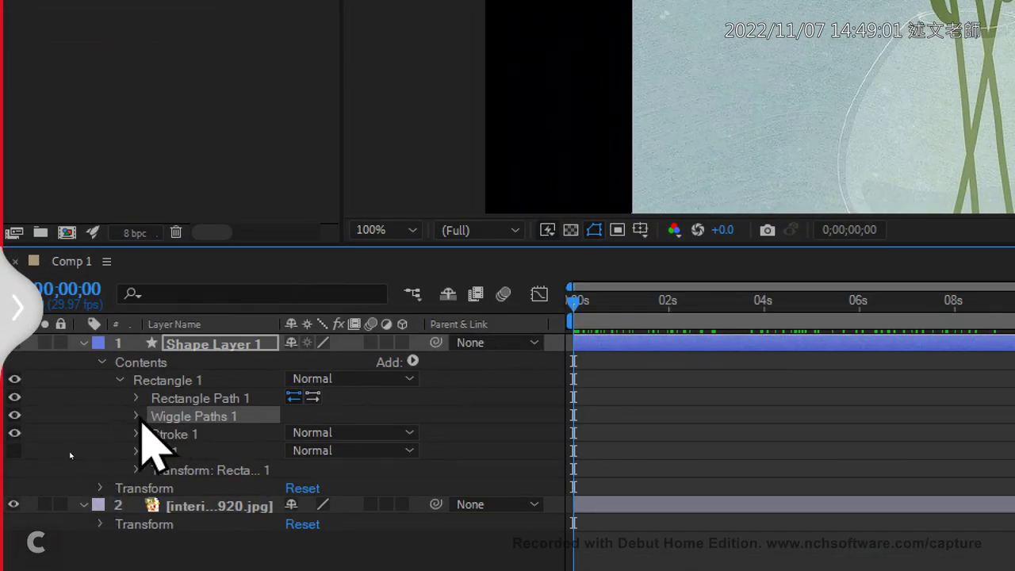
# - Expand the Wiggle Paths properties, set Size to 4.0 and preview the motion
pyautogui.click(137, 417)
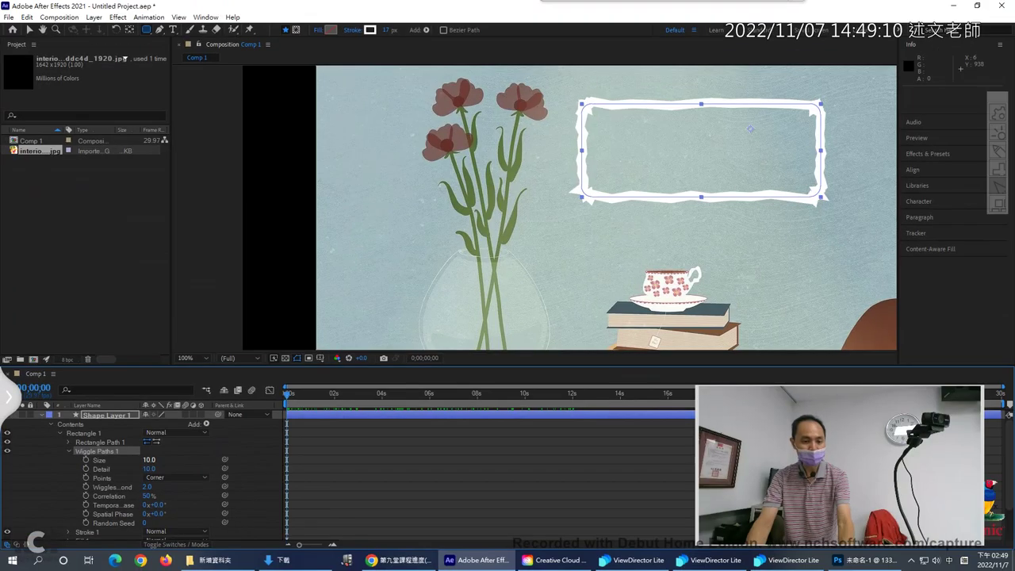
pyautogui.moveTo(298, 358); pyautogui.dragTo(282, 359)
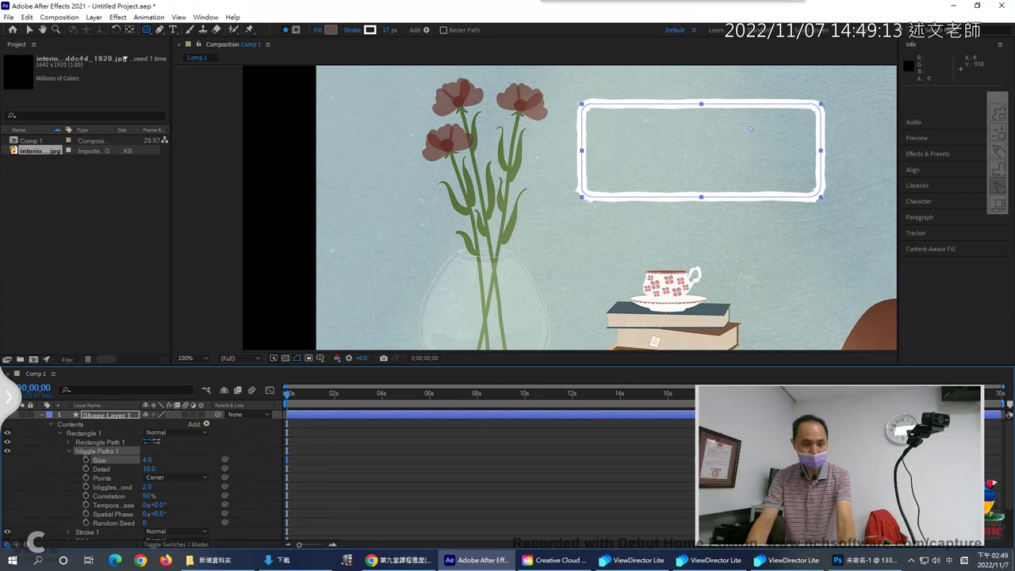
pyautogui.moveTo(147, 460); pyautogui.dragTo(248, 438)
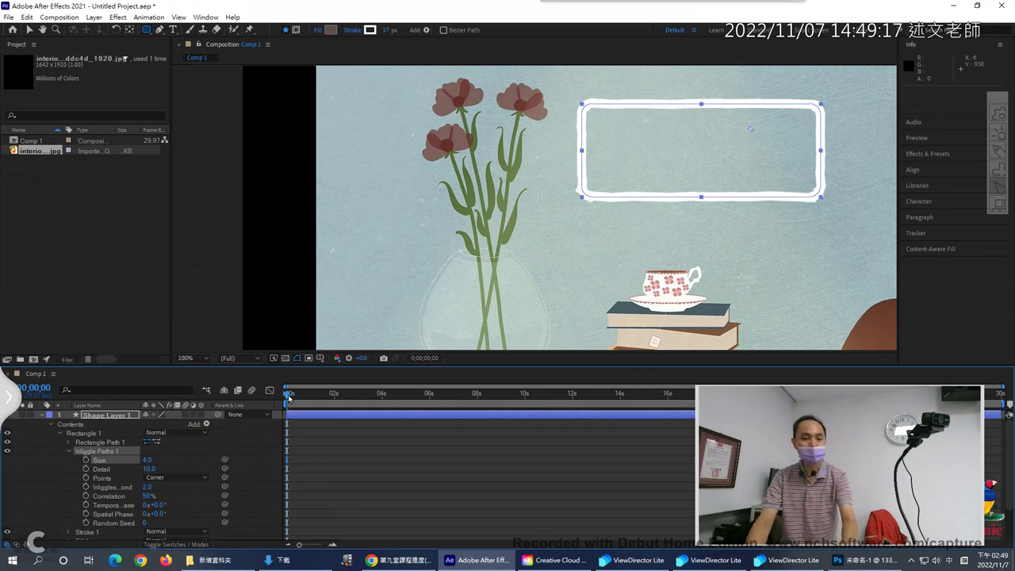
pyautogui.moveTo(289, 399)
pyautogui.mouseDown()
pyautogui.moveTo(437, 397)
pyautogui.moveTo(312, 394)
pyautogui.moveTo(276, 405)
pyautogui.mouseUp()
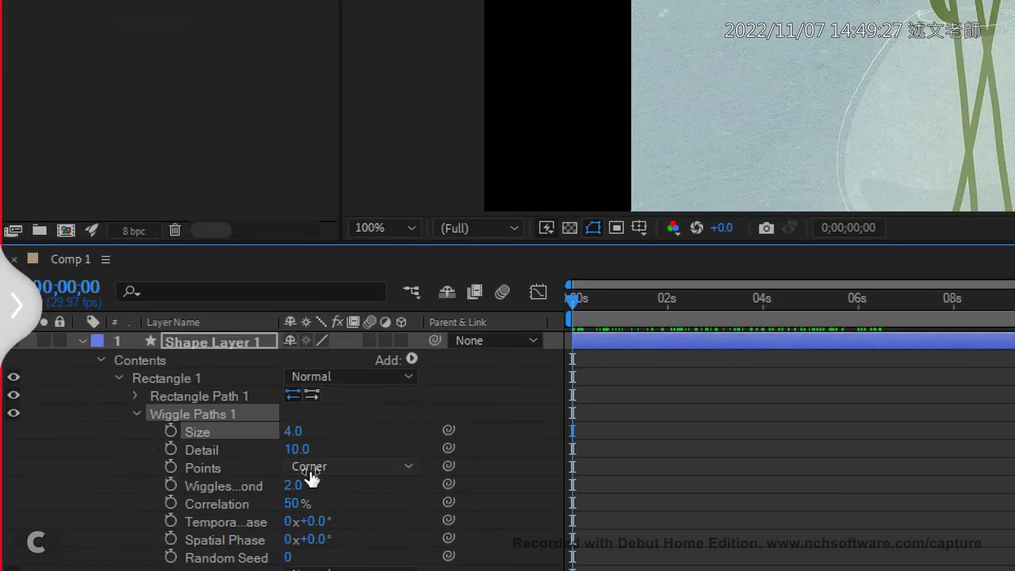
# - Set the Wiggle Paths Points option to Smooth and its Size to 16.0
pyautogui.click(343, 470)
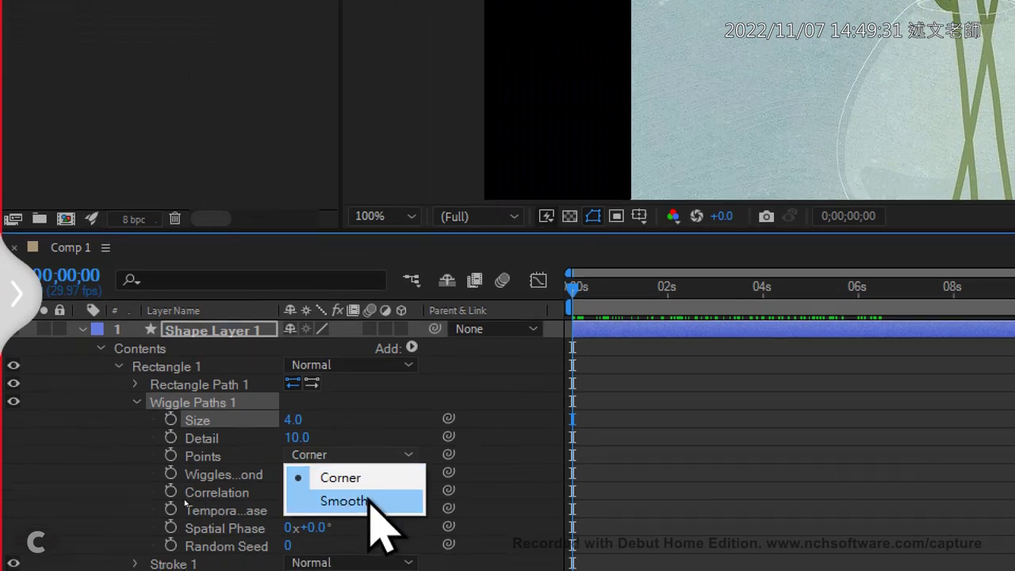
pyautogui.click(369, 499)
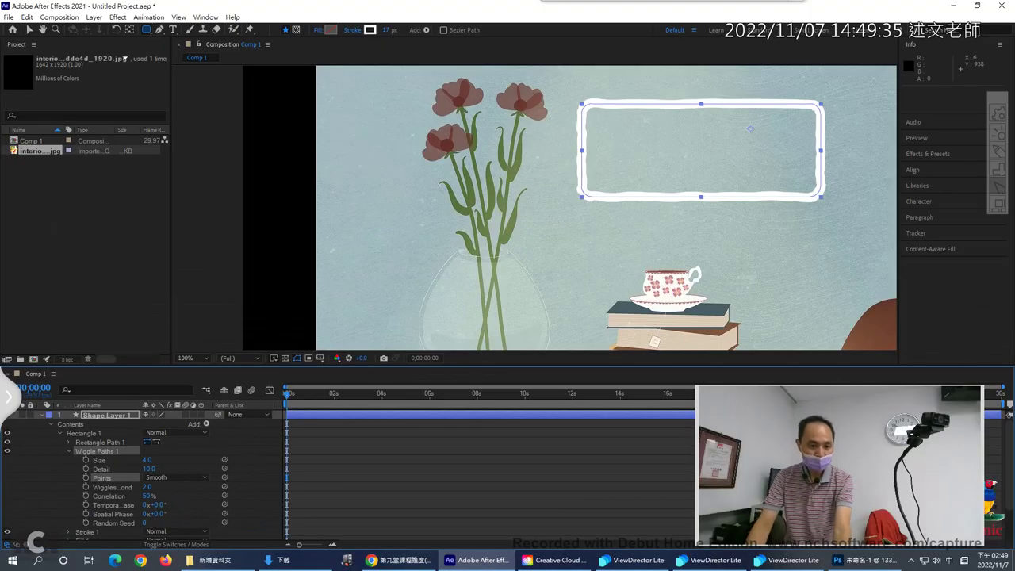
pyautogui.moveTo(146, 460); pyautogui.dragTo(157, 460)
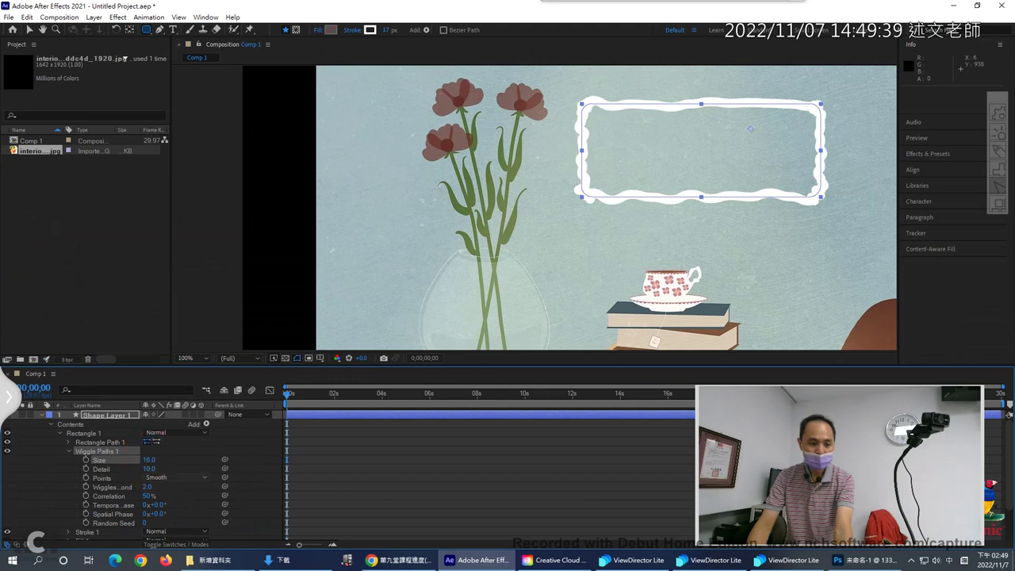
# - Place a screenshot of the smooth wiggled frame below the original and switch Wiggle Paths Points to Corner for comparison
pyautogui.click(173, 477)
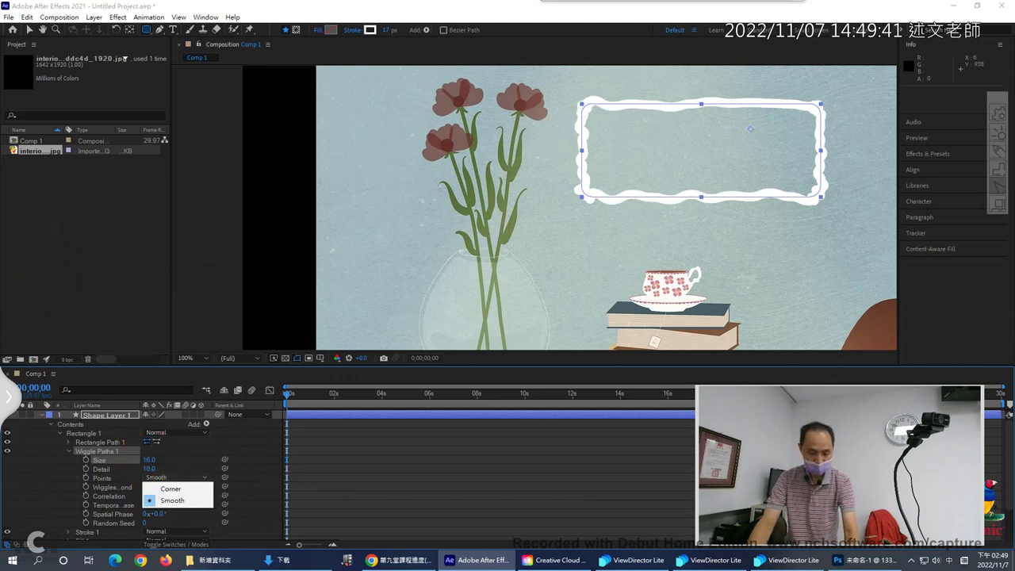
pyautogui.press('F1')
pyautogui.moveTo(557, 80); pyautogui.dragTo(872, 233)
pyautogui.hotkey('ctrl', 't')
pyautogui.moveTo(777, 168); pyautogui.dragTo(780, 296)
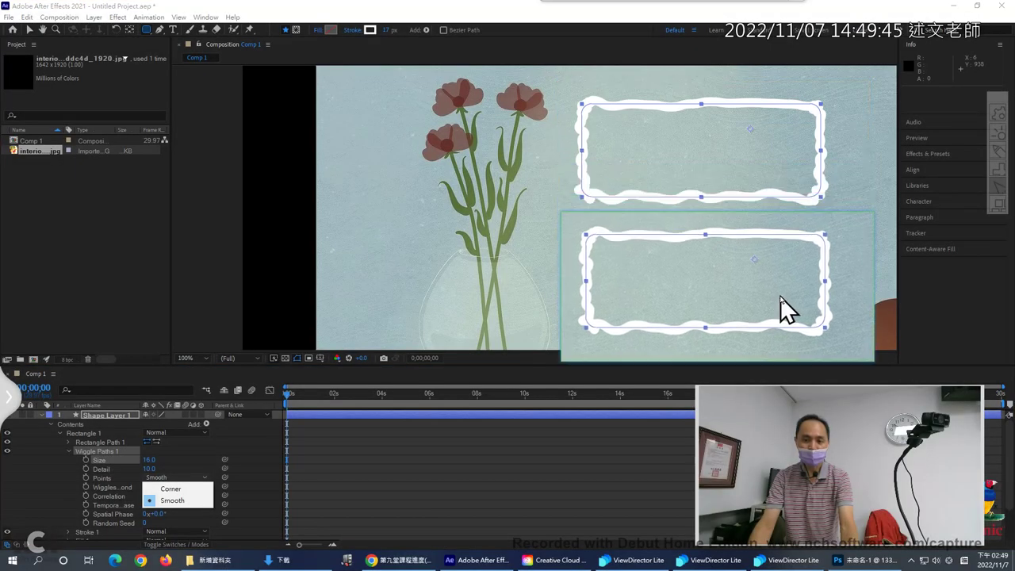
pyautogui.click(177, 492)
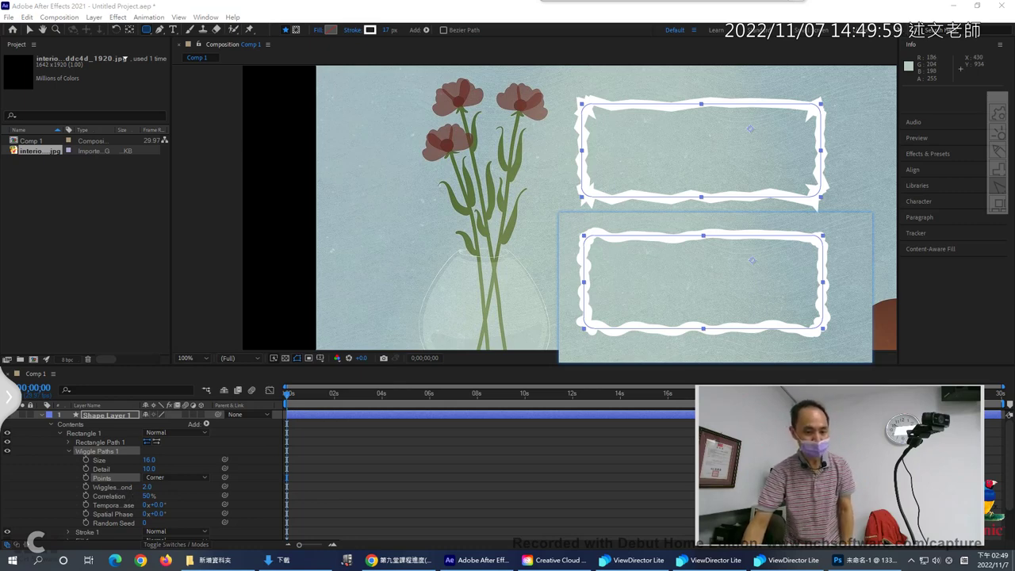
# - Widen the layer name column, set Wiggles/Second to 21.0 and preview the faster wiggle
pyautogui.moveTo(275, 405); pyautogui.dragTo(293, 404)
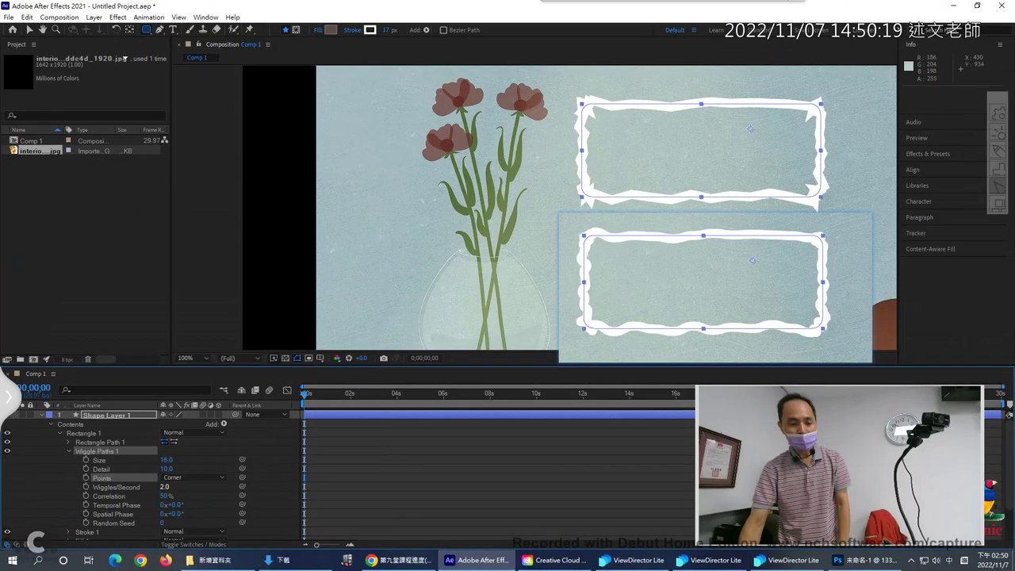
pyautogui.click(283, 475)
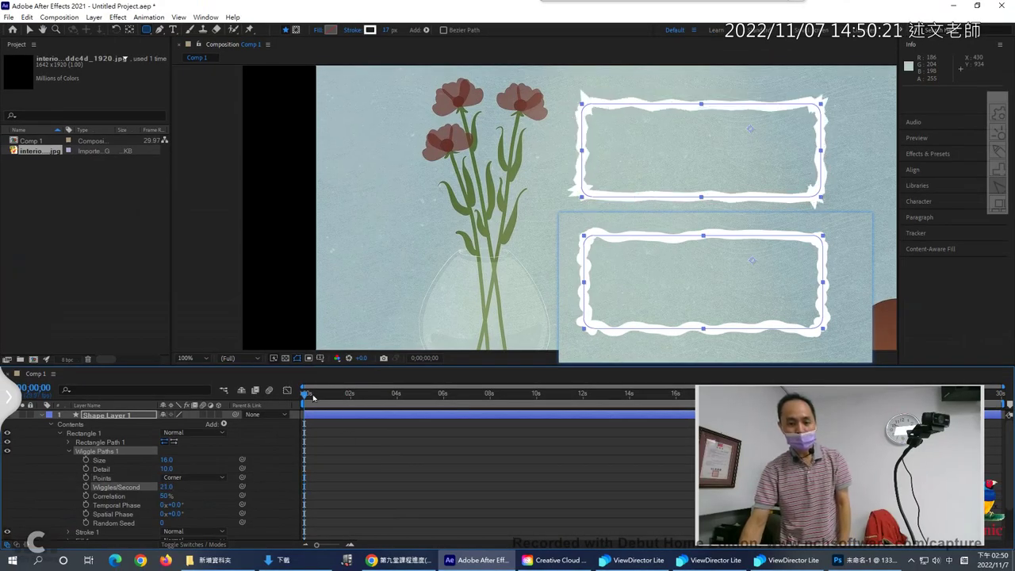
pyautogui.moveTo(305, 397)
pyautogui.mouseDown()
pyautogui.moveTo(327, 396)
pyautogui.moveTo(288, 399)
pyautogui.mouseUp()
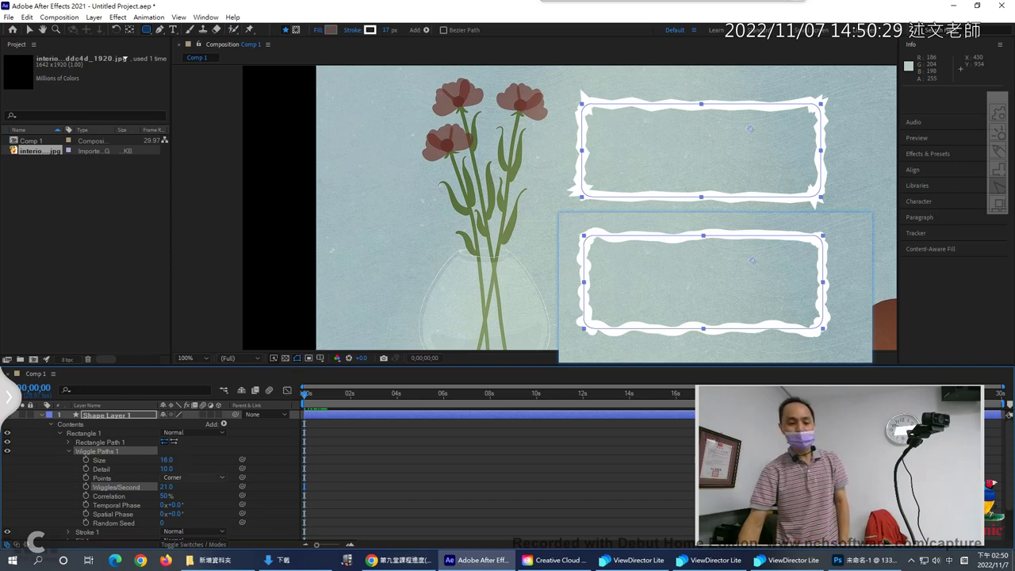
# - Set Wiggle Paths Points to Smooth and scrub the motion to 0;00;01;16
pyautogui.click(187, 477)
pyautogui.click(202, 499)
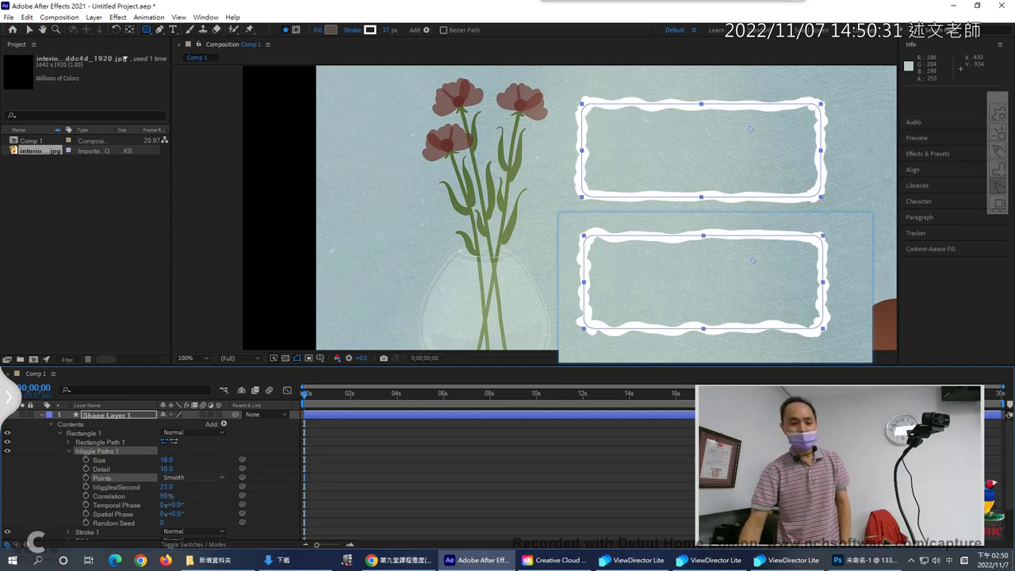
pyautogui.click(312, 394)
pyautogui.moveTo(313, 394); pyautogui.dragTo(332, 394)
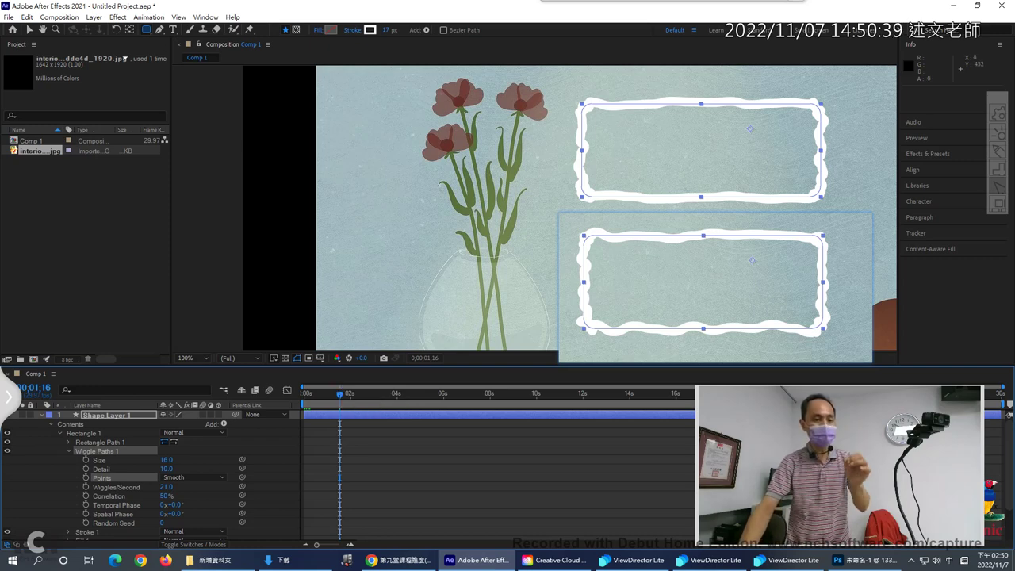
# - Close the comparison screenshot placed below the wiggled frame
pyautogui.click(146, 32)
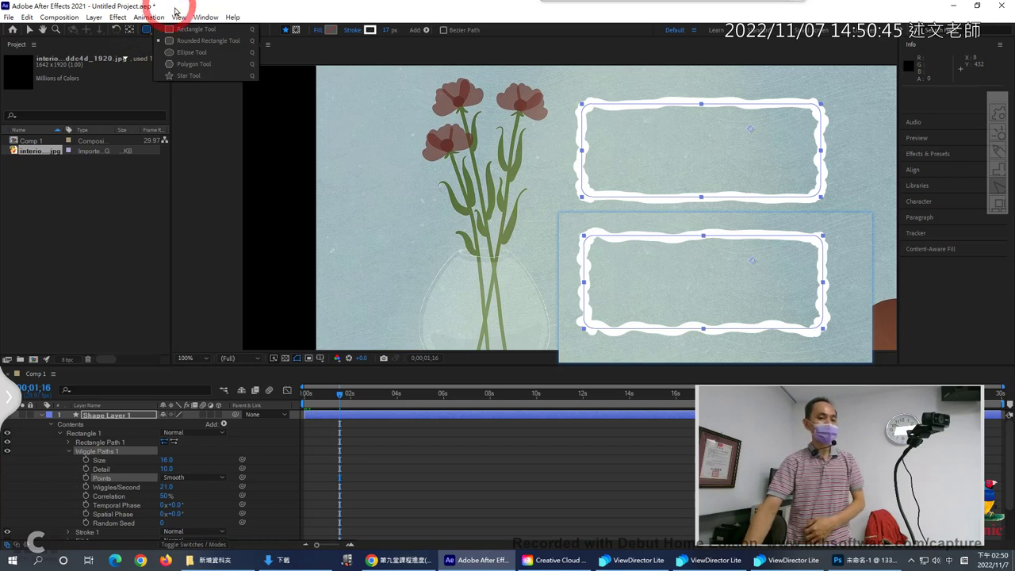
pyautogui.click(215, 124)
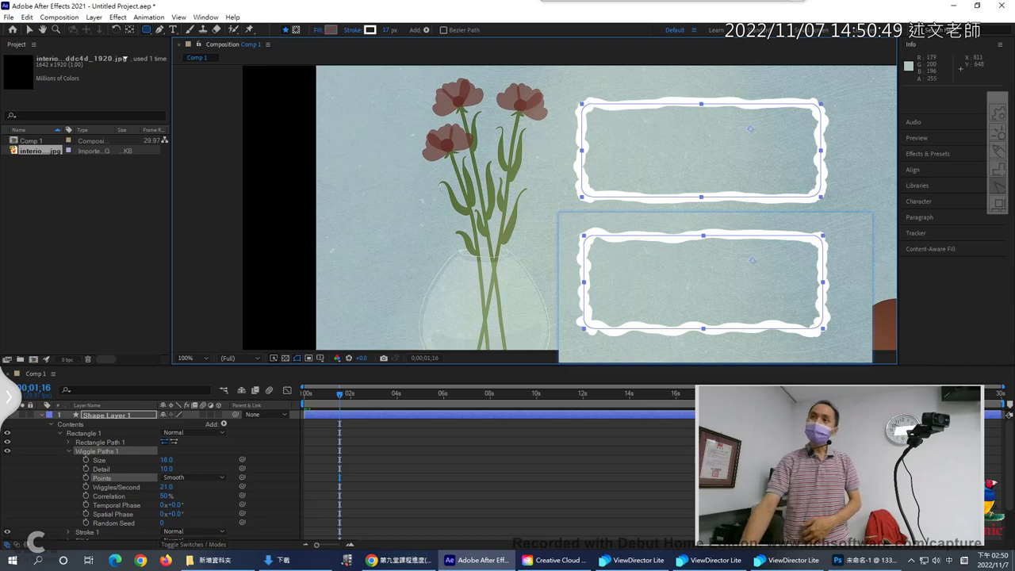
pyautogui.rightClick(714, 278)
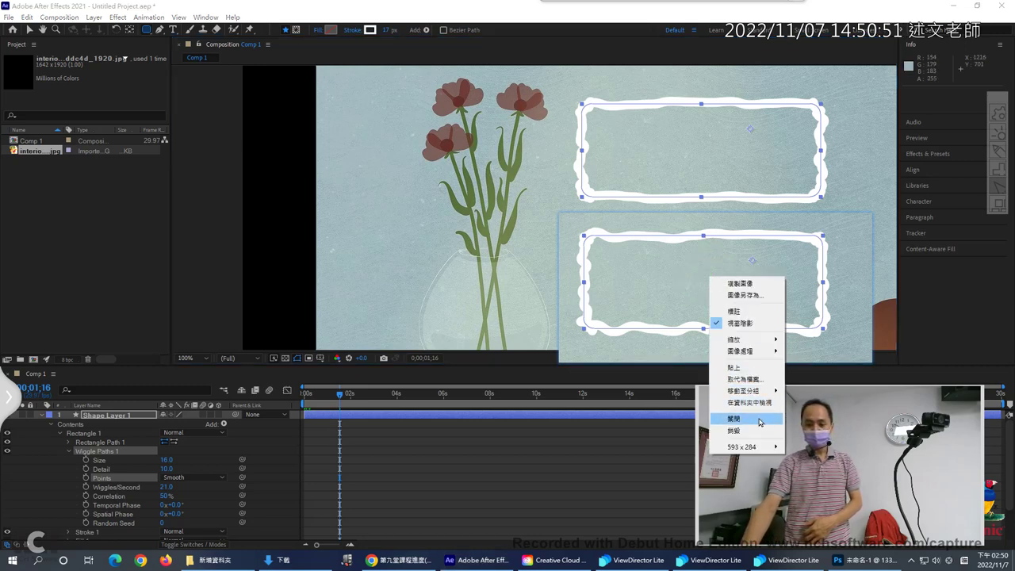
pyautogui.click(758, 417)
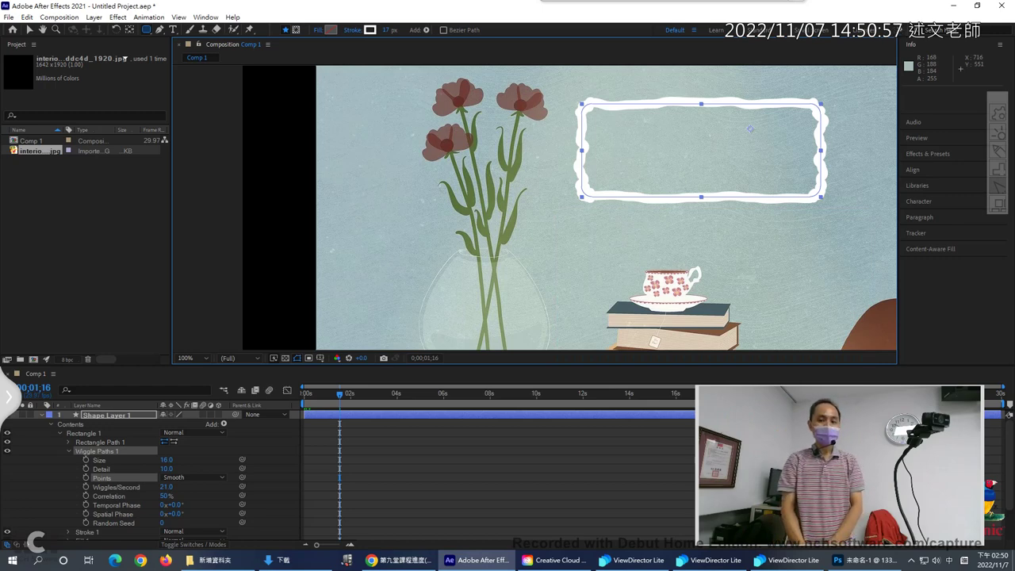
# - Switch to the lesson slides in Chrome and briefly play the wedding titles reference video on slide 2
pyautogui.click(399, 560)
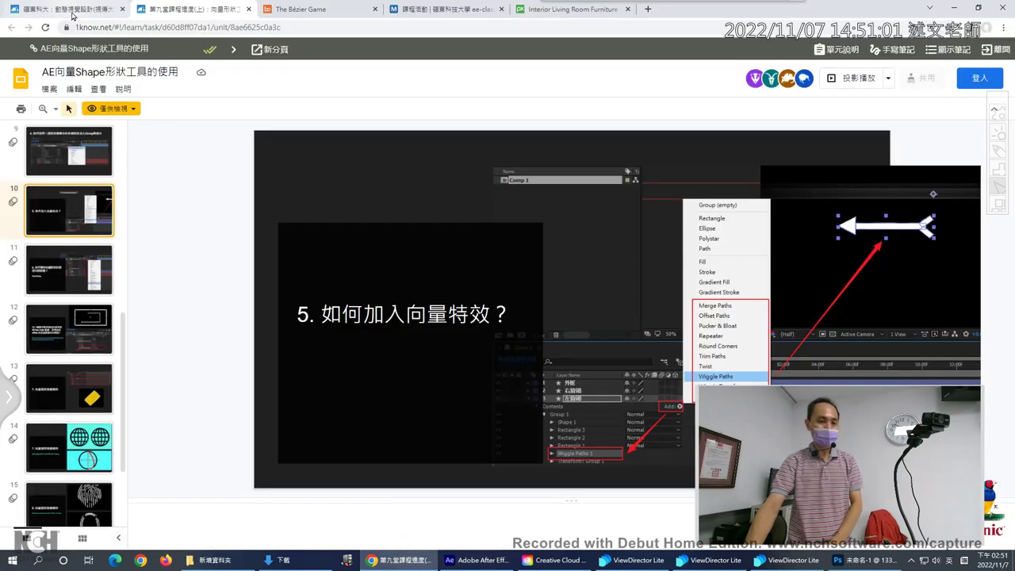
pyautogui.moveTo(124, 369); pyautogui.dragTo(143, 154)
pyautogui.click(101, 161)
pyautogui.press('Down')
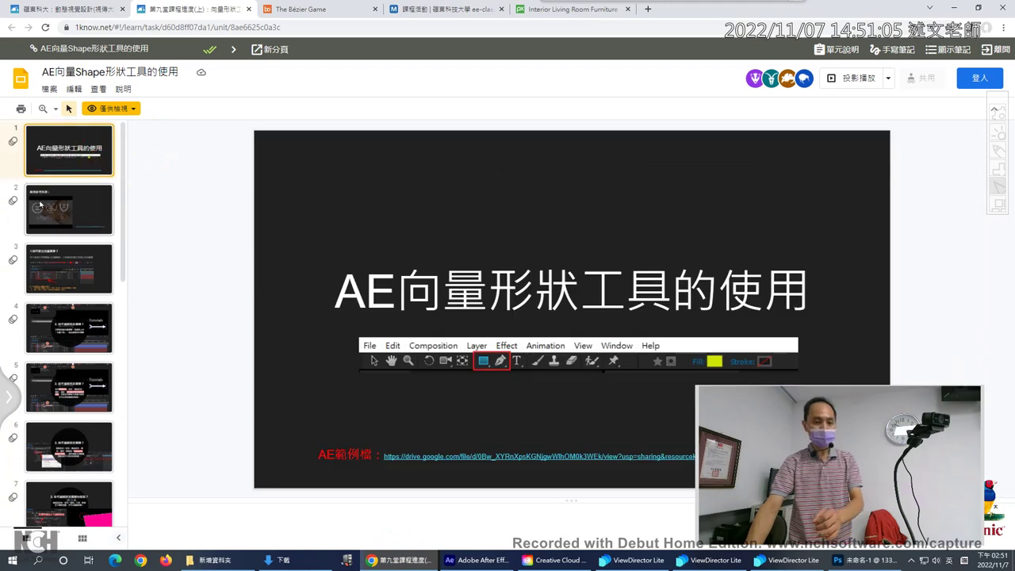
pyautogui.click(429, 331)
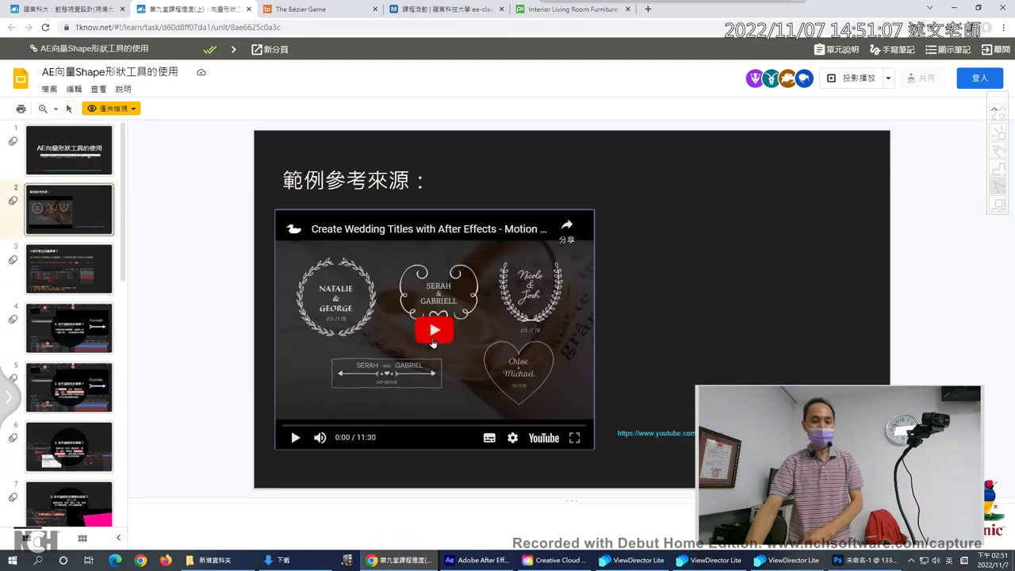
pyautogui.click(436, 331)
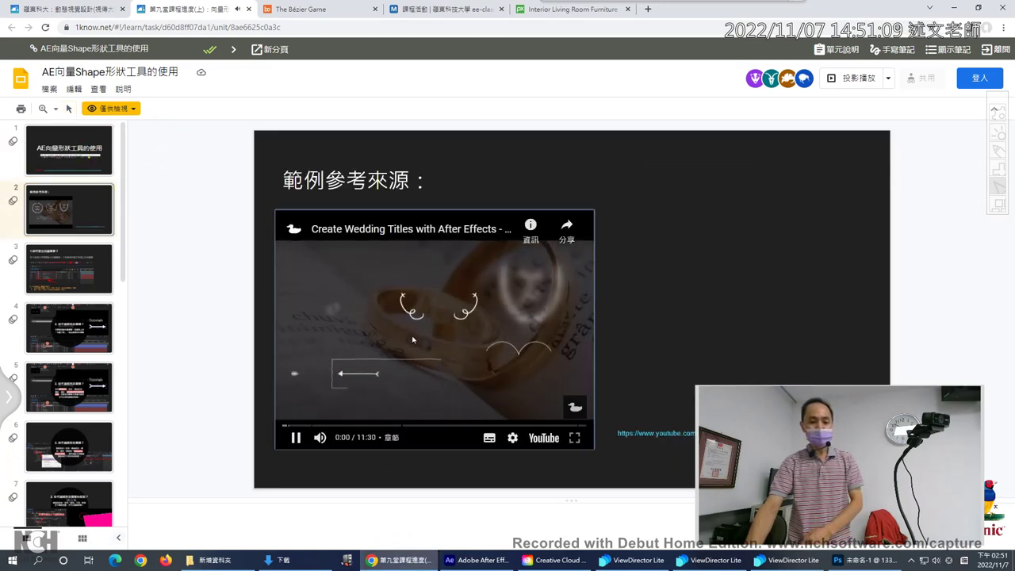
pyautogui.click(298, 444)
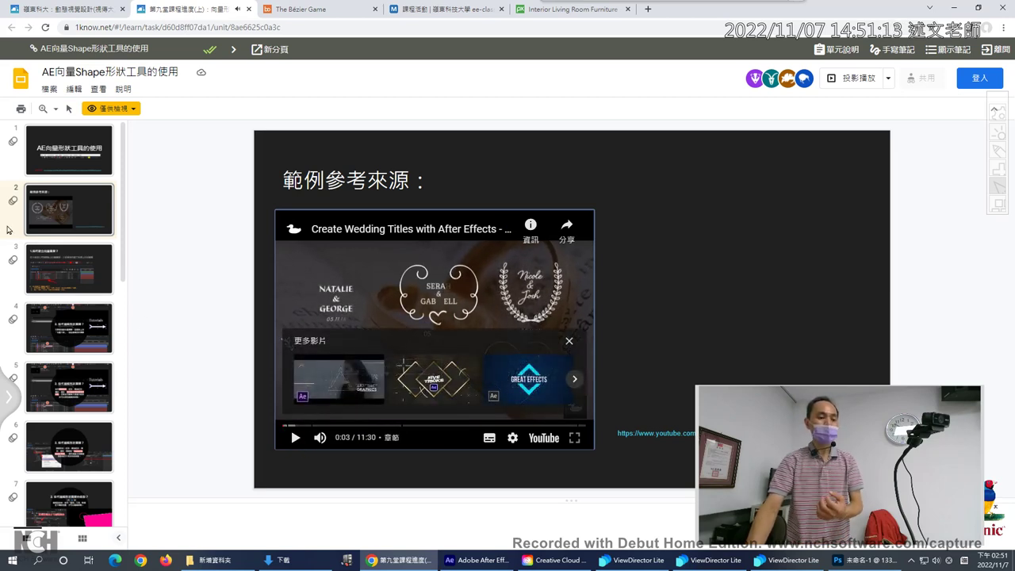
# - Review the slide on multiple shapes per layer, the vector effects slide and the Trim Paths slide
pyautogui.scroll(-3, 46, 266)
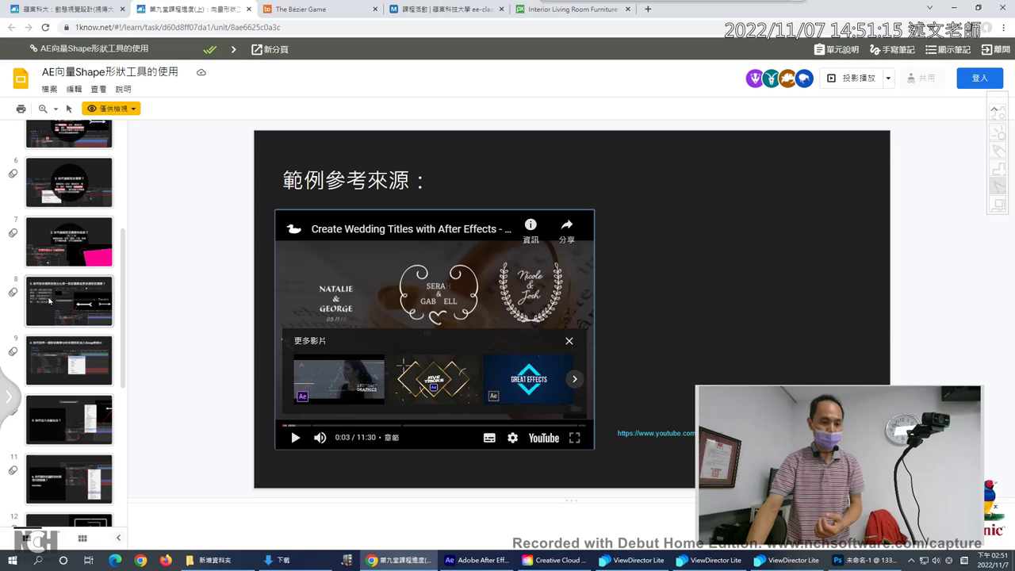
pyautogui.click(49, 300)
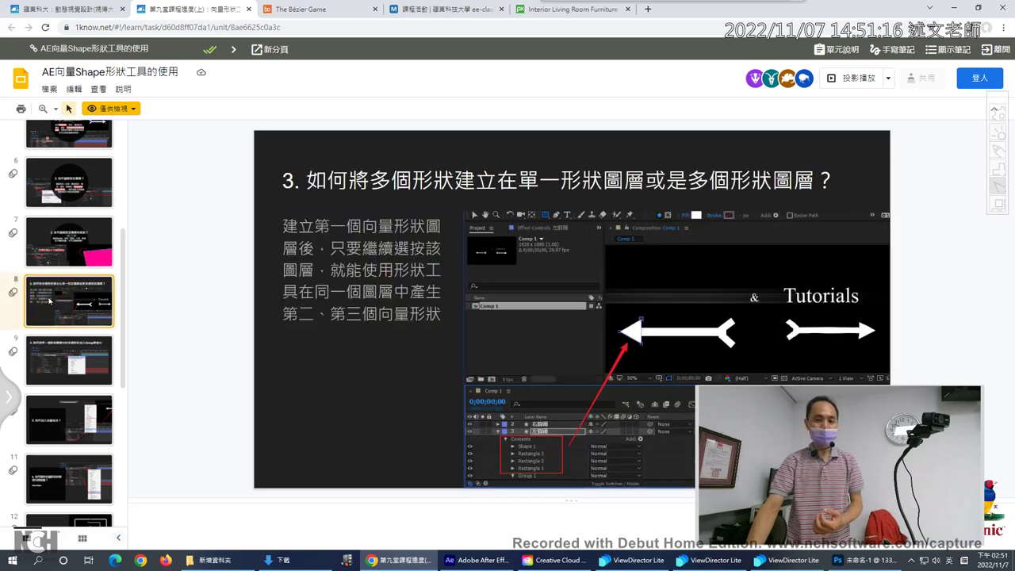
pyautogui.click(55, 416)
pyautogui.click(57, 476)
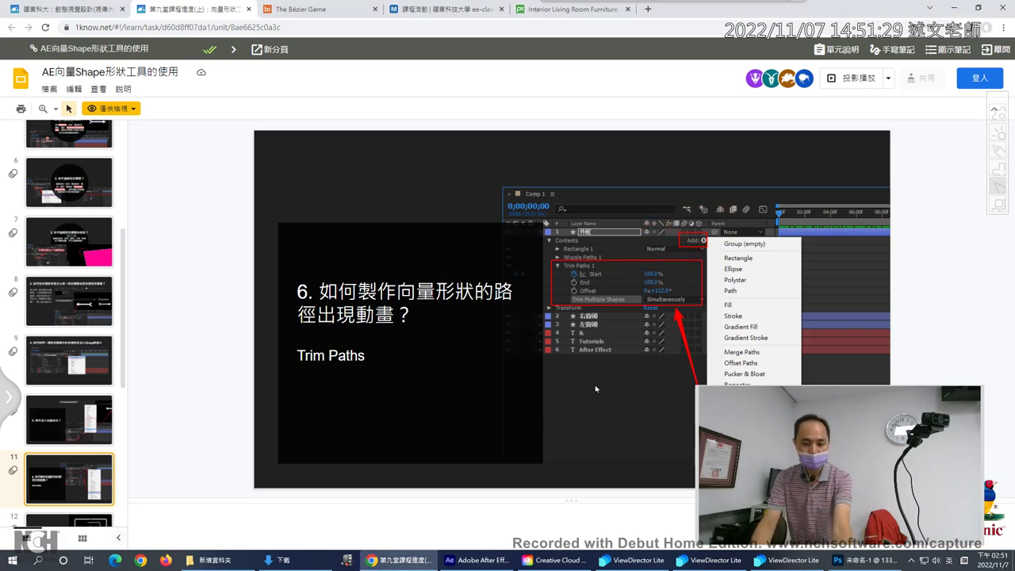
# - Switch to After Effects, add Trim Paths to the Rectangle 1 group of Shape Layer 1 and expand its properties
pyautogui.click(476, 560)
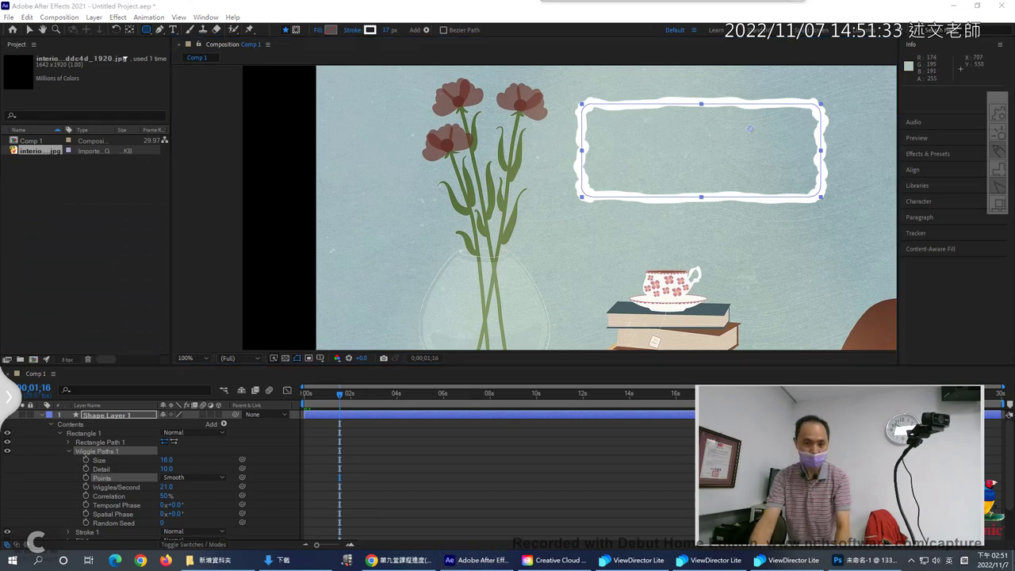
pyautogui.moveTo(639, 132)
pyautogui.mouseDown()
pyautogui.moveTo(792, 124)
pyautogui.moveTo(798, 176)
pyautogui.moveTo(740, 191)
pyautogui.moveTo(634, 185)
pyautogui.moveTo(603, 177)
pyautogui.moveTo(610, 133)
pyautogui.mouseUp()
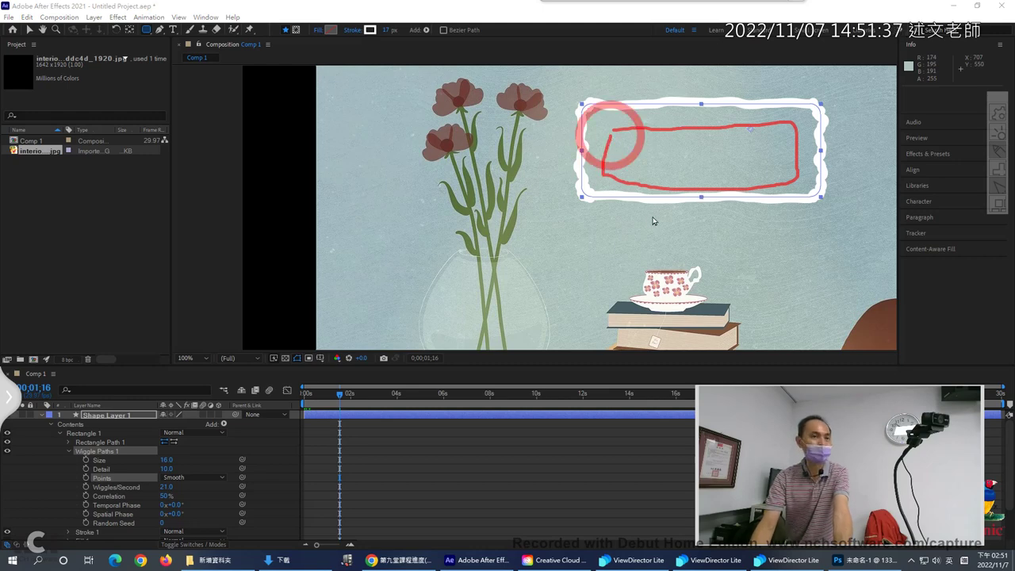
pyautogui.press('Escape')
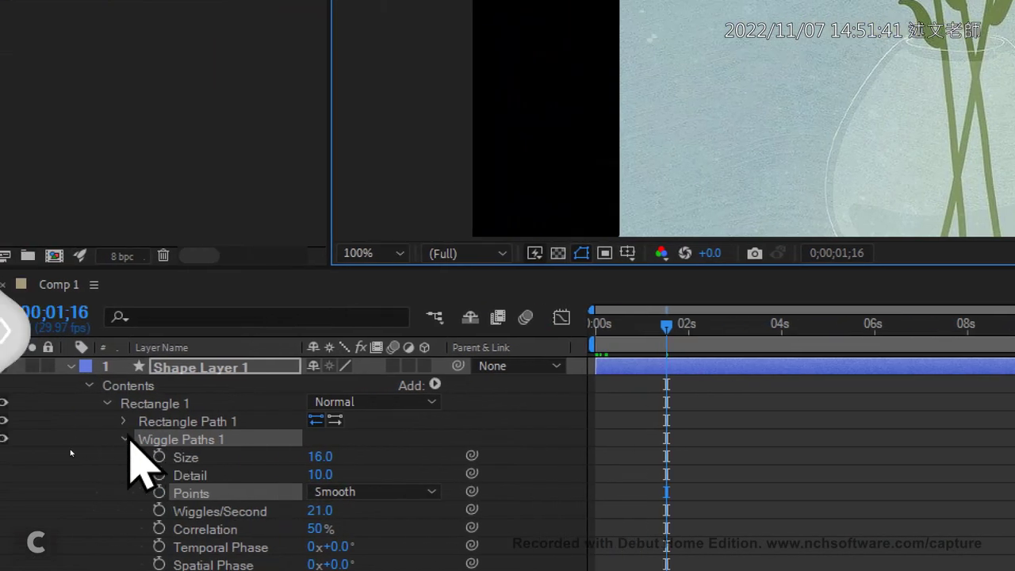
pyautogui.click(125, 439)
pyautogui.click(159, 405)
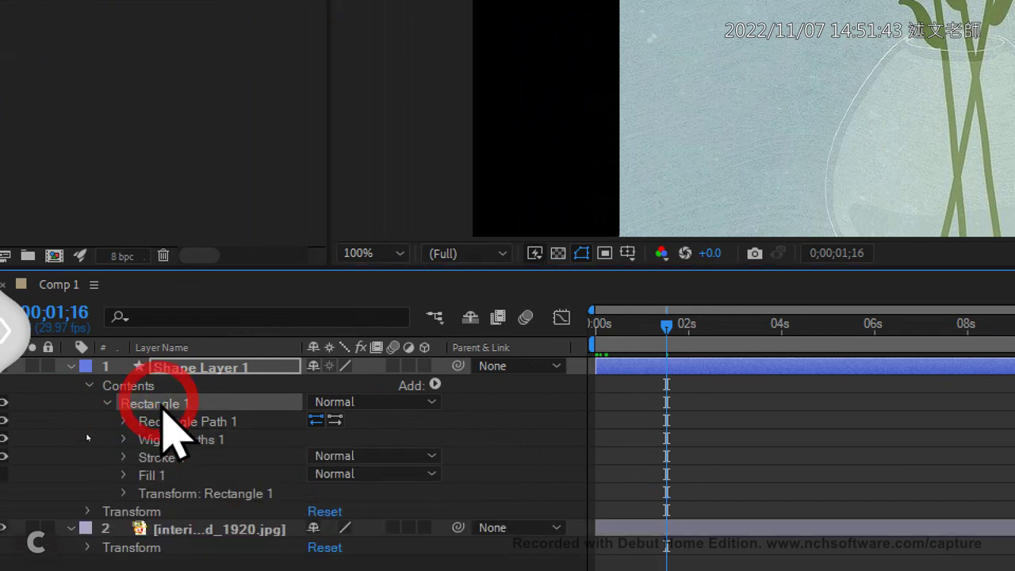
pyautogui.click(434, 386)
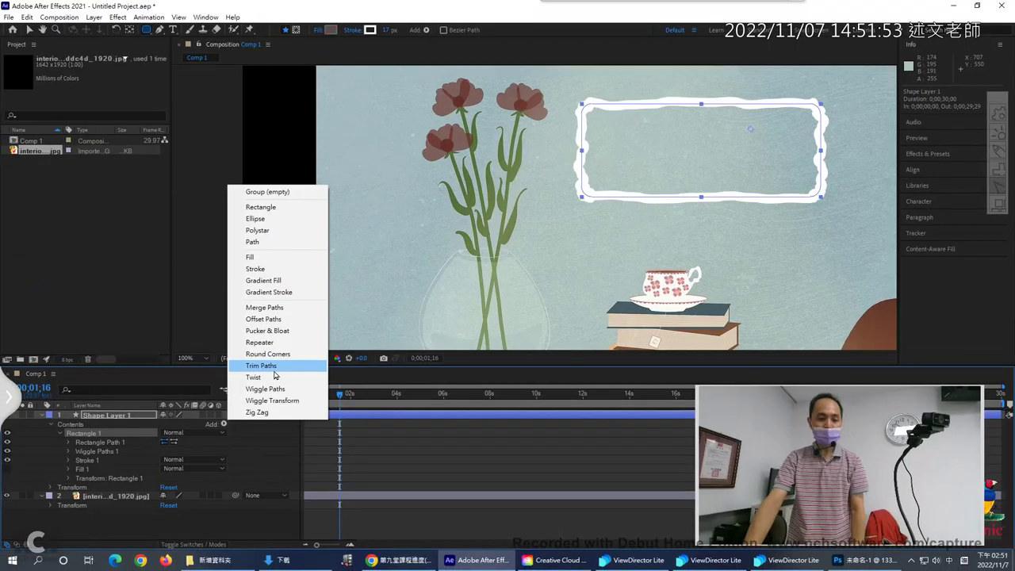
pyautogui.click(538, 272)
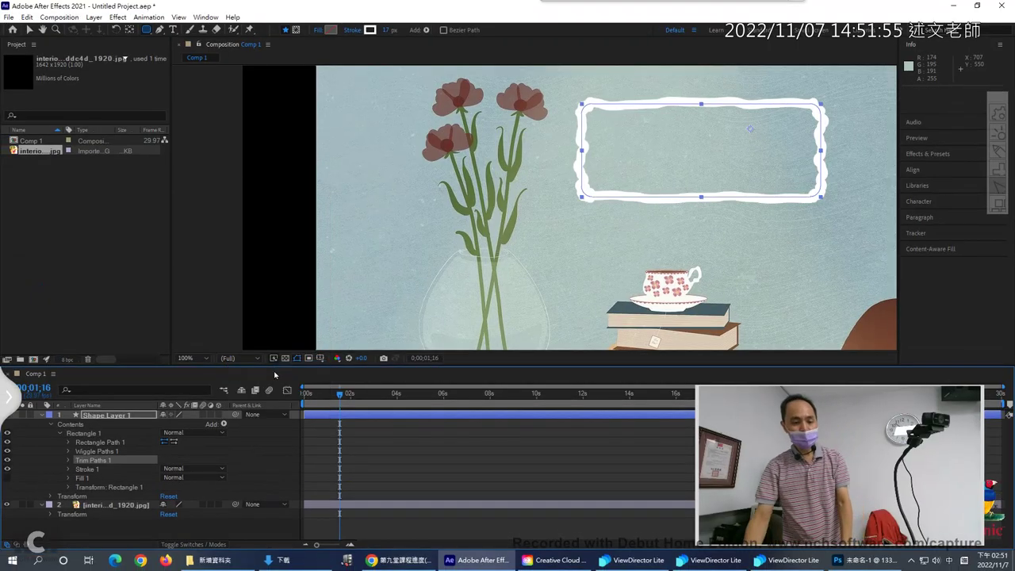
pyautogui.click(68, 460)
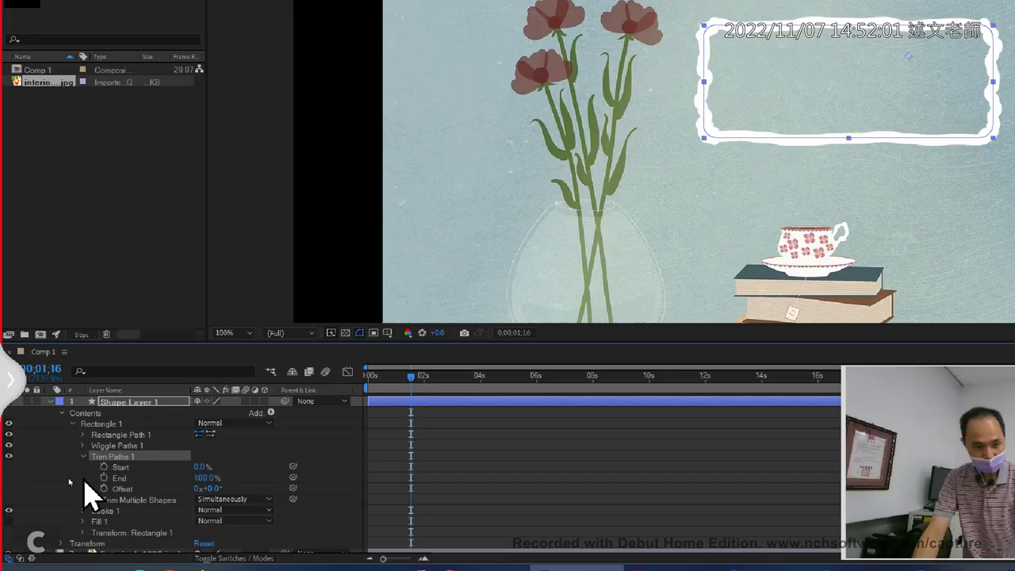
# - Raise the Trim Paths Start value through 32% up to 100% to trim away the whole frame outline
pyautogui.click(115, 468)
pyautogui.click(115, 478)
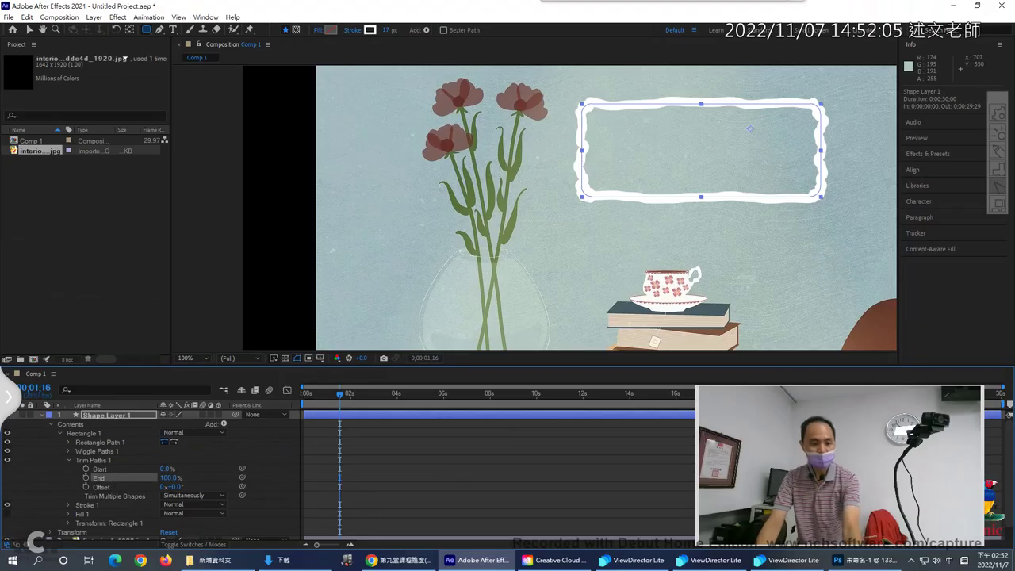
pyautogui.moveTo(167, 469)
pyautogui.mouseDown()
pyautogui.moveTo(247, 468)
pyautogui.moveTo(168, 469)
pyautogui.moveTo(193, 469)
pyautogui.moveTo(177, 483)
pyautogui.mouseUp()
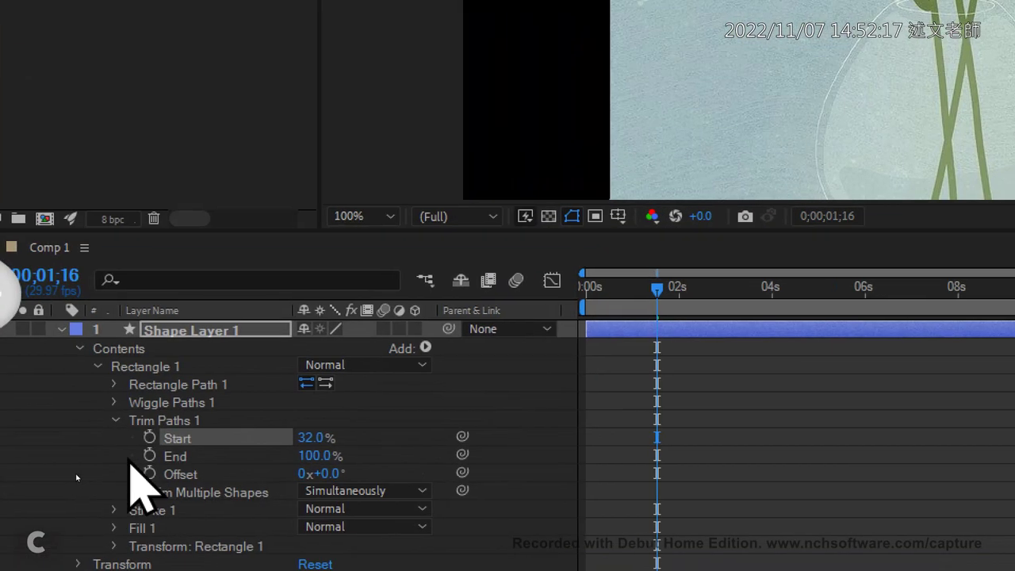
pyautogui.moveTo(131, 427); pyautogui.dragTo(133, 490)
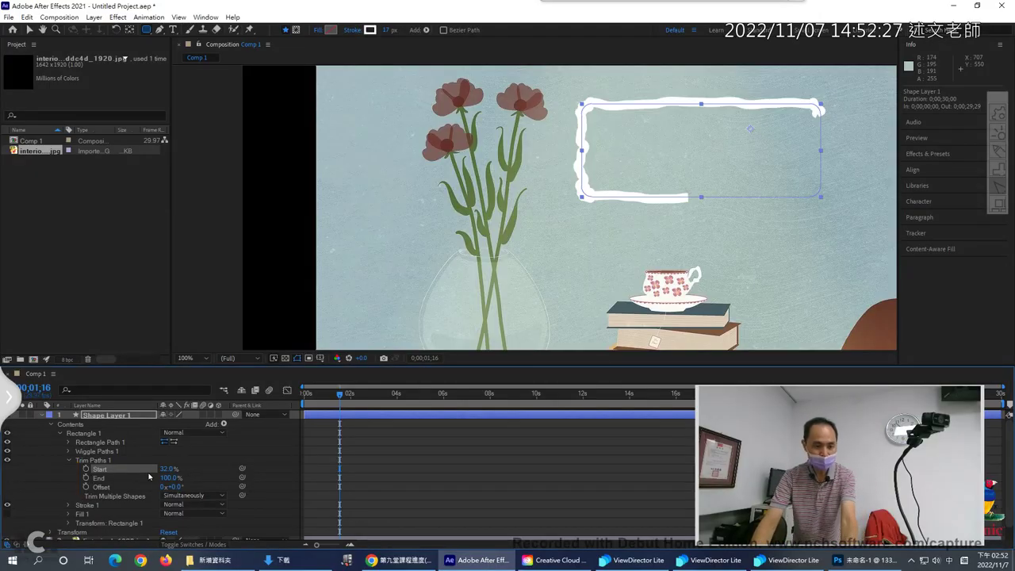
pyautogui.moveTo(167, 469); pyautogui.dragTo(230, 469)
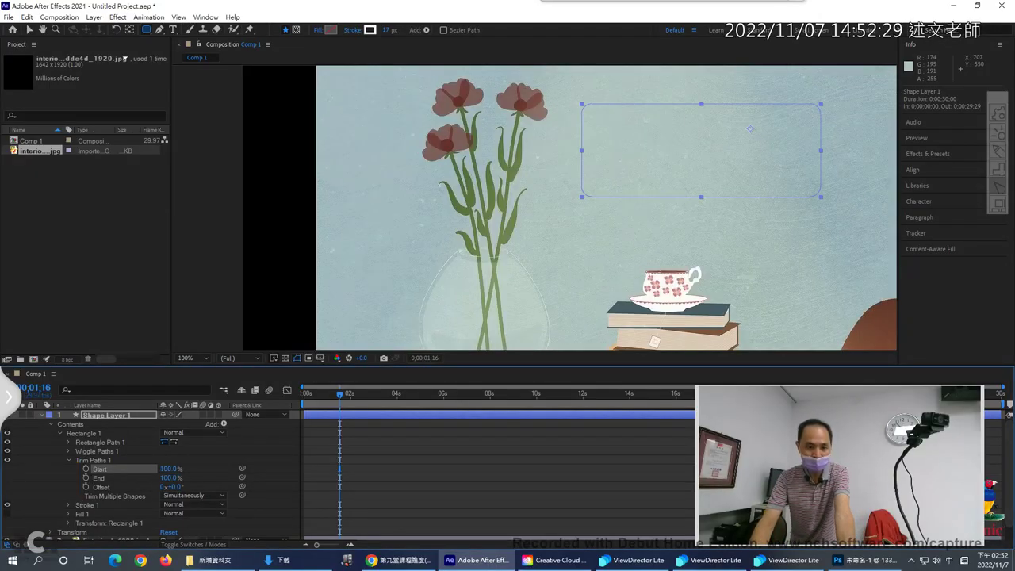
pyautogui.click(111, 478)
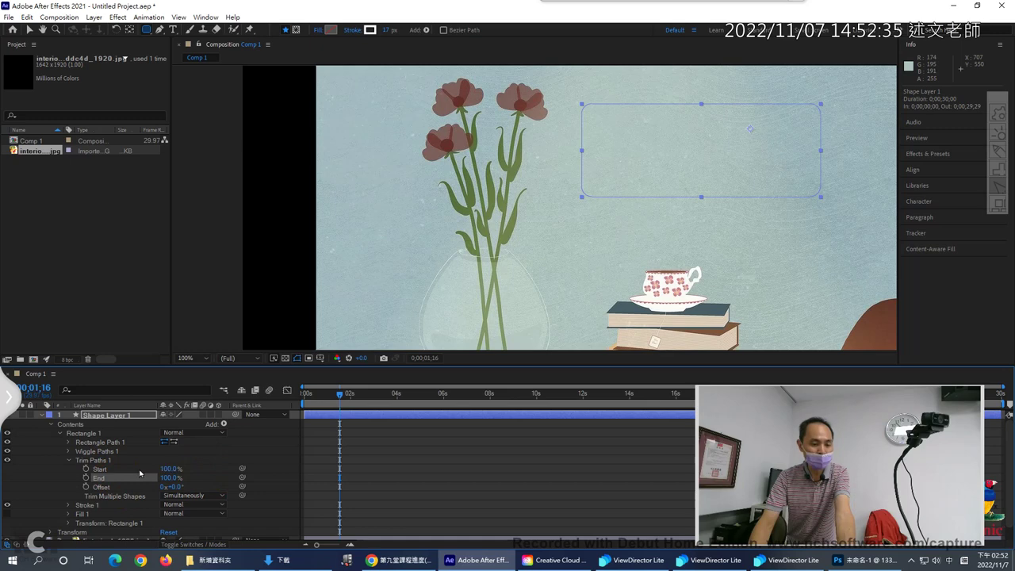
# - Keyframe Trim Paths Start at 100% on 0;00;01;16 and 0% on 0;00;06;02, and scrub the reveal to 0;00;05;29
pyautogui.click(85, 470)
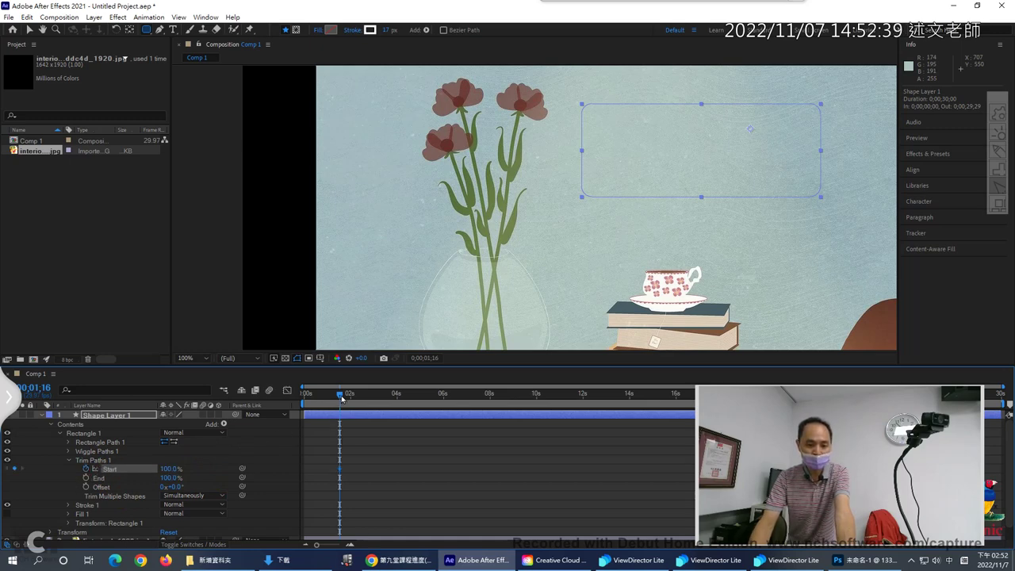
pyautogui.moveTo(342, 398); pyautogui.dragTo(445, 398)
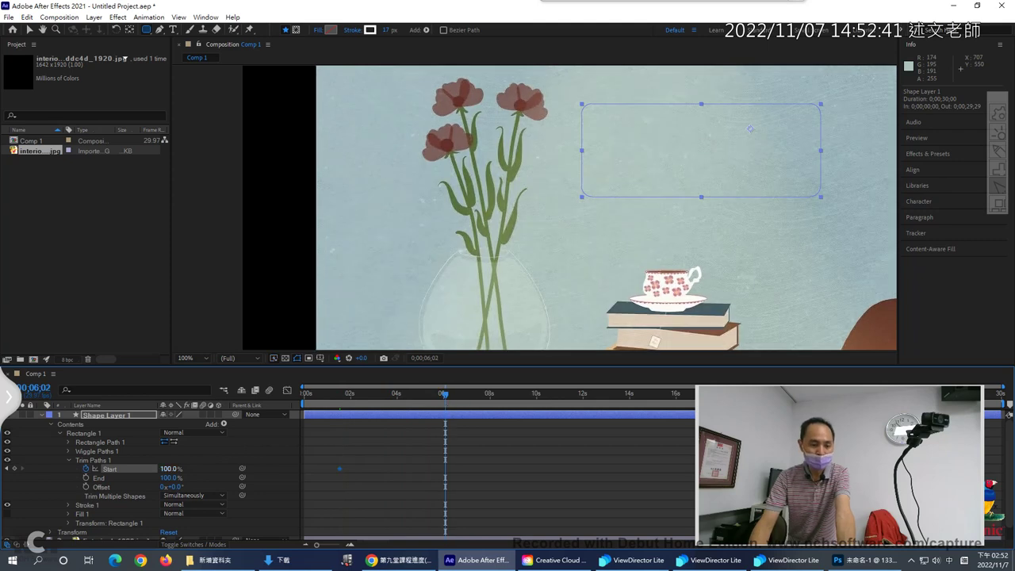
pyautogui.moveTo(169, 468); pyautogui.dragTo(95, 469)
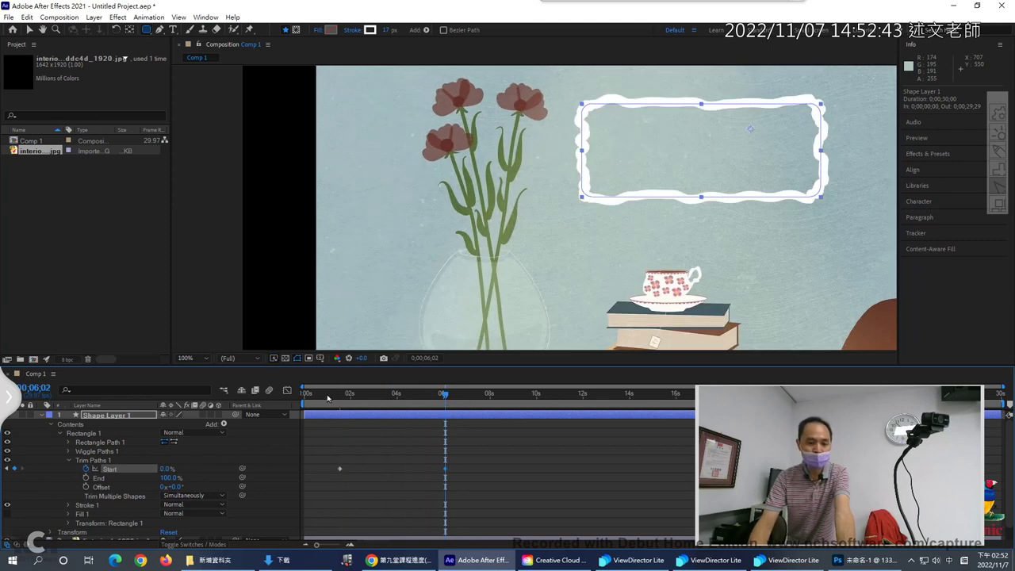
pyautogui.click(330, 393)
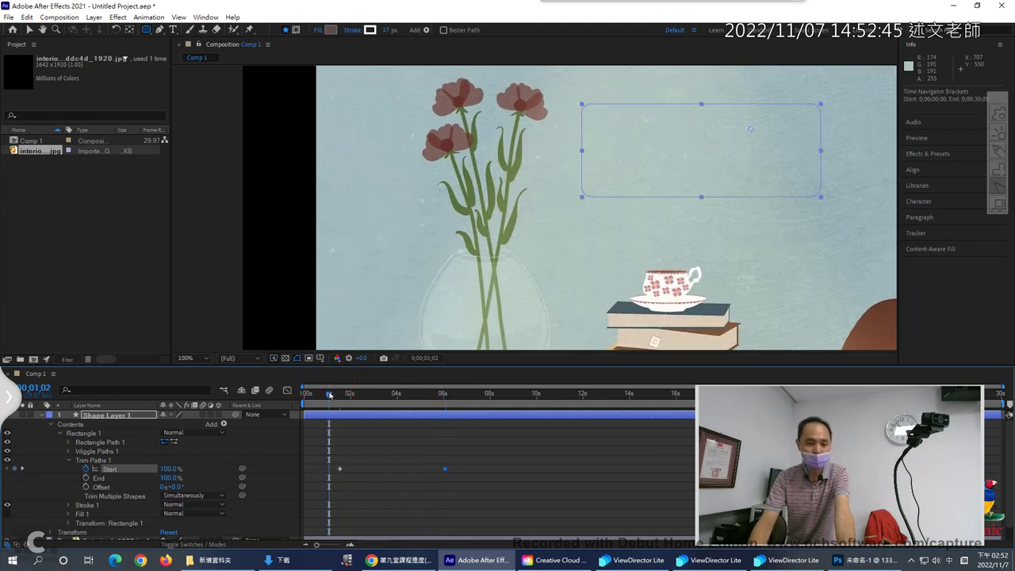
pyautogui.moveTo(329, 394); pyautogui.dragTo(444, 405)
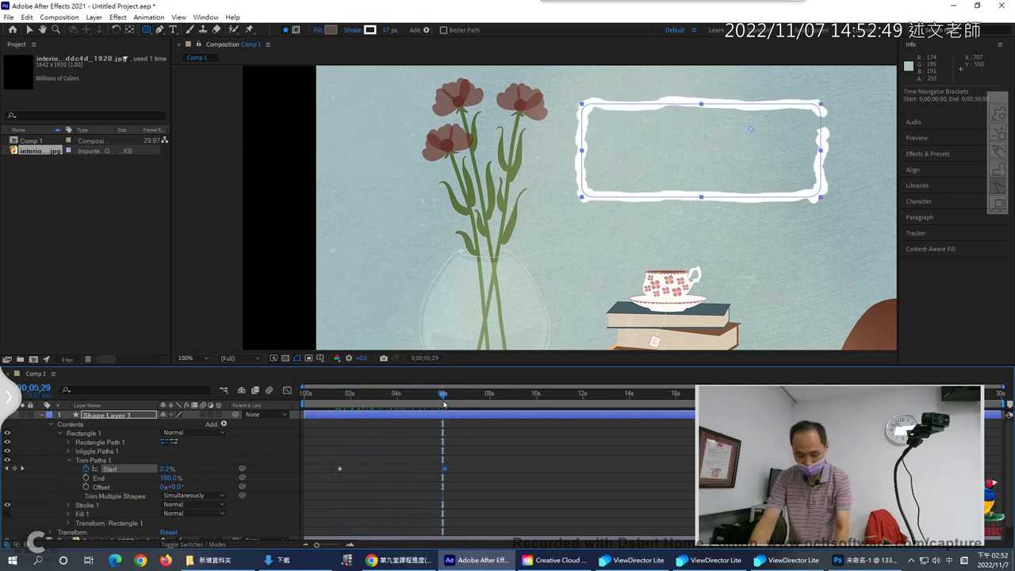
pyautogui.moveTo(801, 82)
pyautogui.mouseDown()
pyautogui.moveTo(552, 82)
pyautogui.moveTo(587, 229)
pyautogui.moveTo(653, 227)
pyautogui.moveTo(626, 247)
pyautogui.mouseUp()
pyautogui.moveTo(864, 89)
pyautogui.mouseDown()
pyautogui.moveTo(883, 236)
pyautogui.moveTo(746, 261)
pyautogui.moveTo(751, 238)
pyautogui.moveTo(787, 279)
pyautogui.mouseUp()
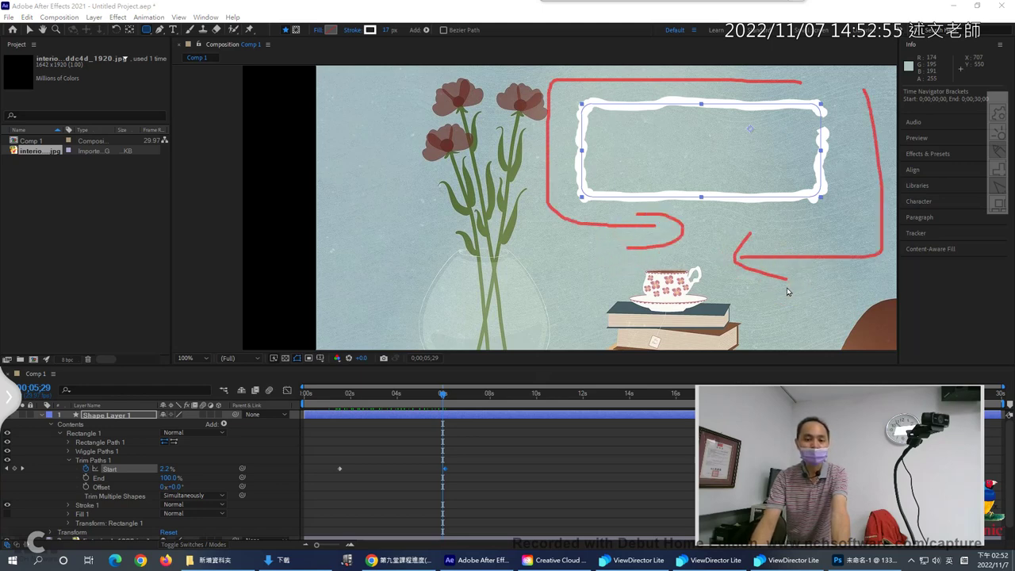
pyautogui.click(294, 444)
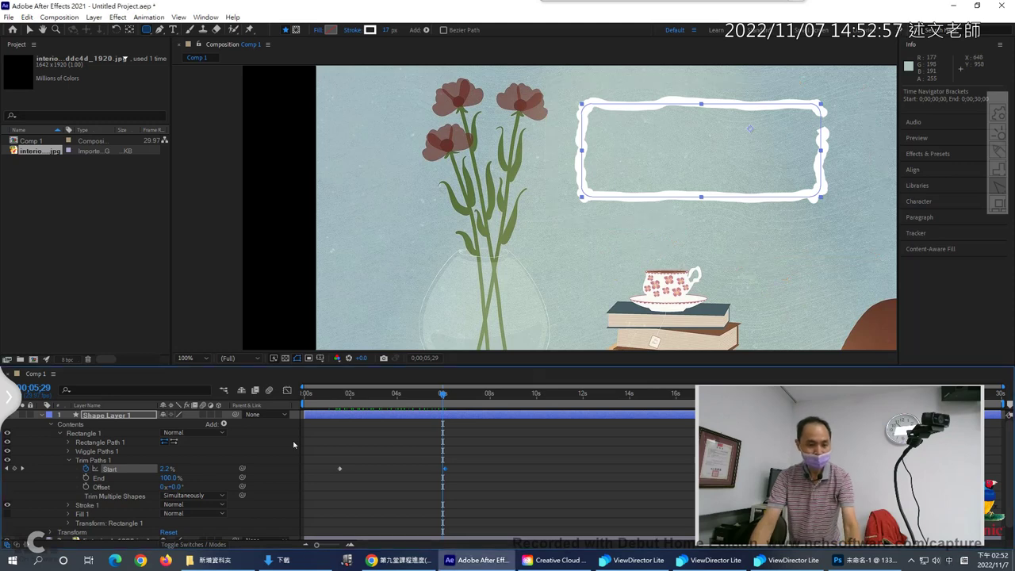
pyautogui.click(118, 480)
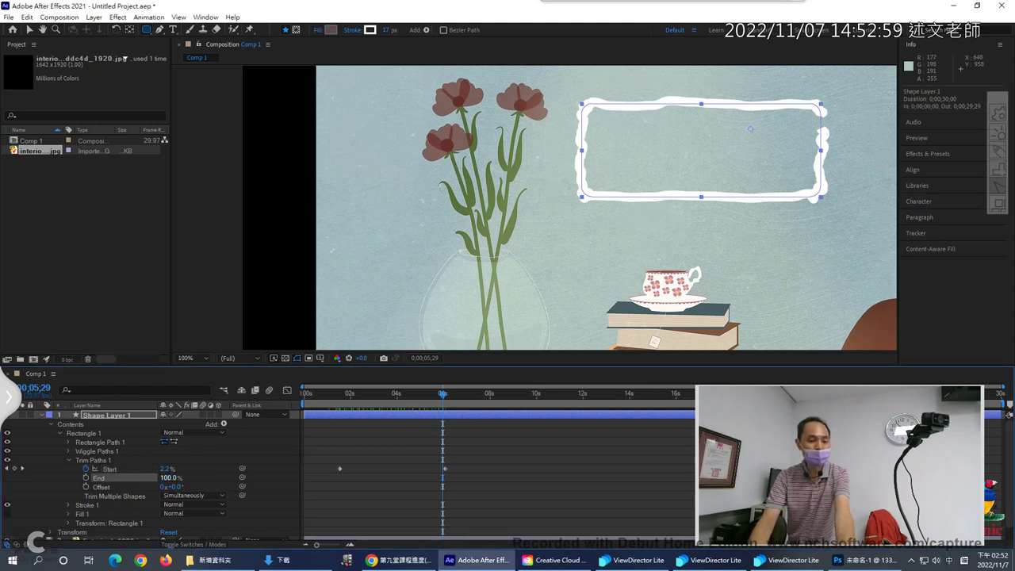
pyautogui.moveTo(168, 477)
pyautogui.mouseDown()
pyautogui.moveTo(89, 478)
pyautogui.moveTo(169, 477)
pyautogui.mouseUp()
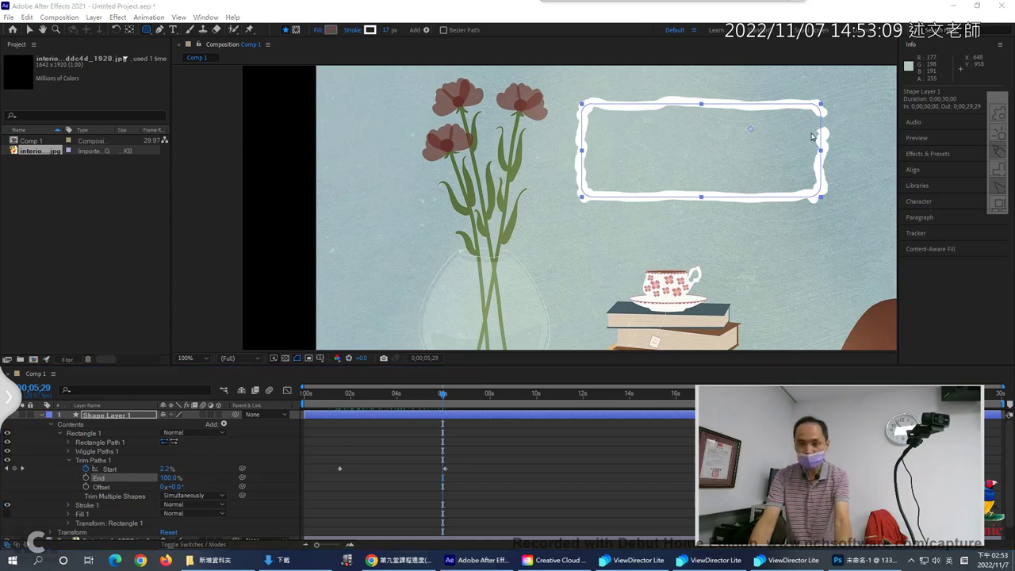
pyautogui.moveTo(811, 137)
pyautogui.mouseDown()
pyautogui.moveTo(840, 80)
pyautogui.moveTo(821, 112)
pyautogui.mouseUp()
pyautogui.moveTo(699, 182); pyautogui.dragTo(701, 236)
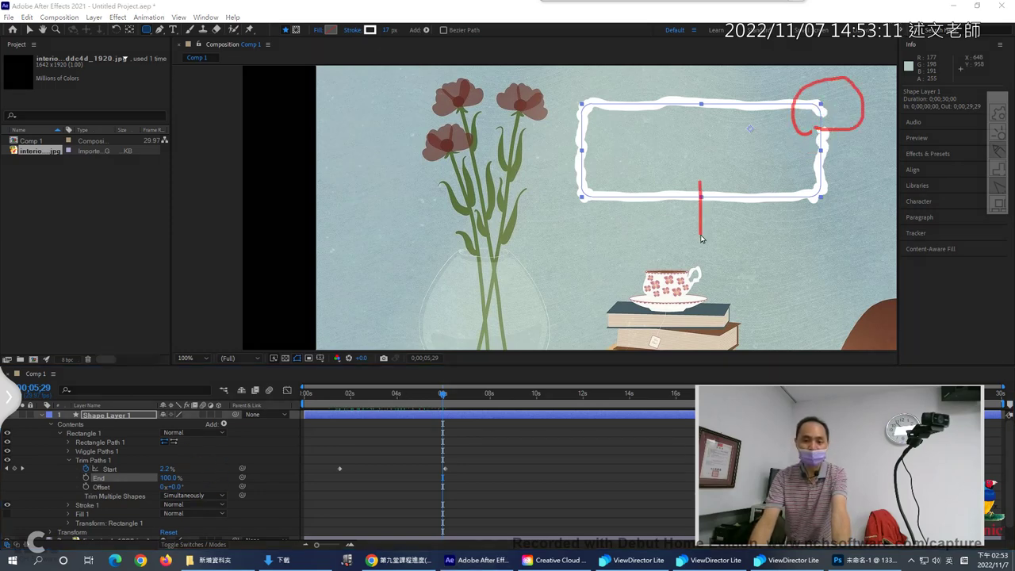
pyautogui.moveTo(594, 134)
pyautogui.mouseDown()
pyautogui.moveTo(563, 136)
pyautogui.moveTo(571, 78)
pyautogui.moveTo(564, 140)
pyautogui.mouseUp()
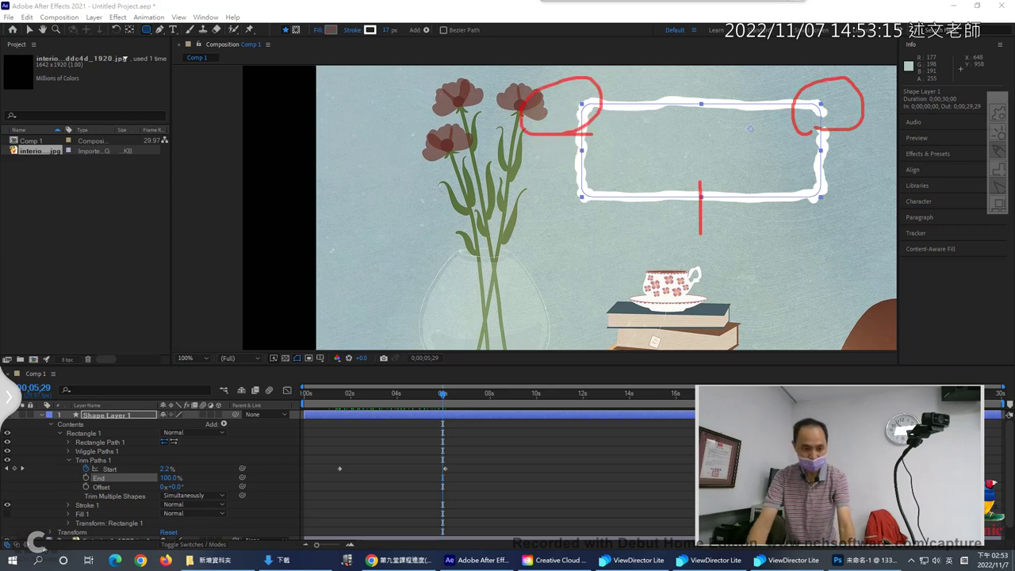
pyautogui.hotkey('ctrl', '1')
pyautogui.moveTo(74, 488); pyautogui.dragTo(115, 493)
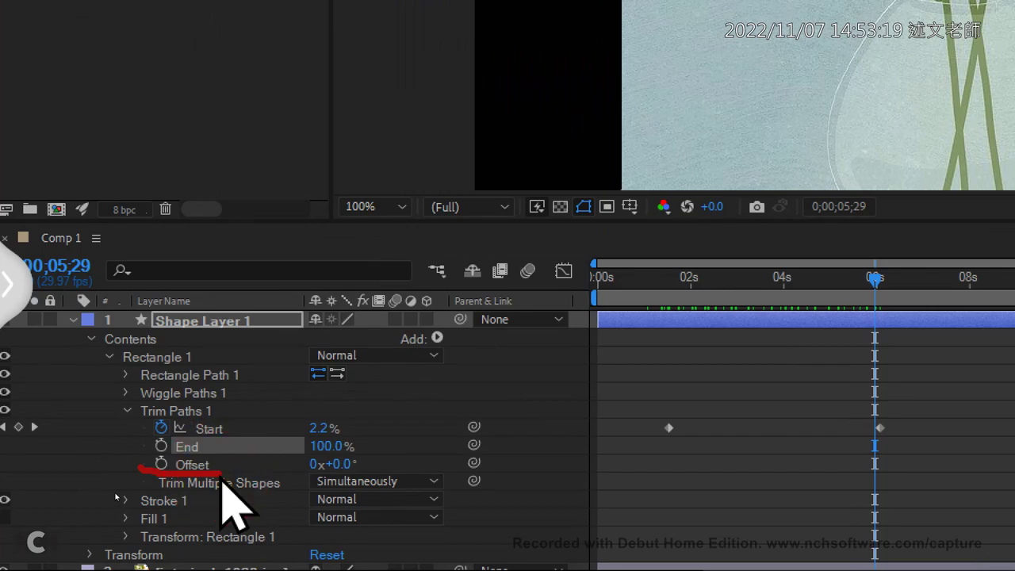
pyautogui.press('Escape')
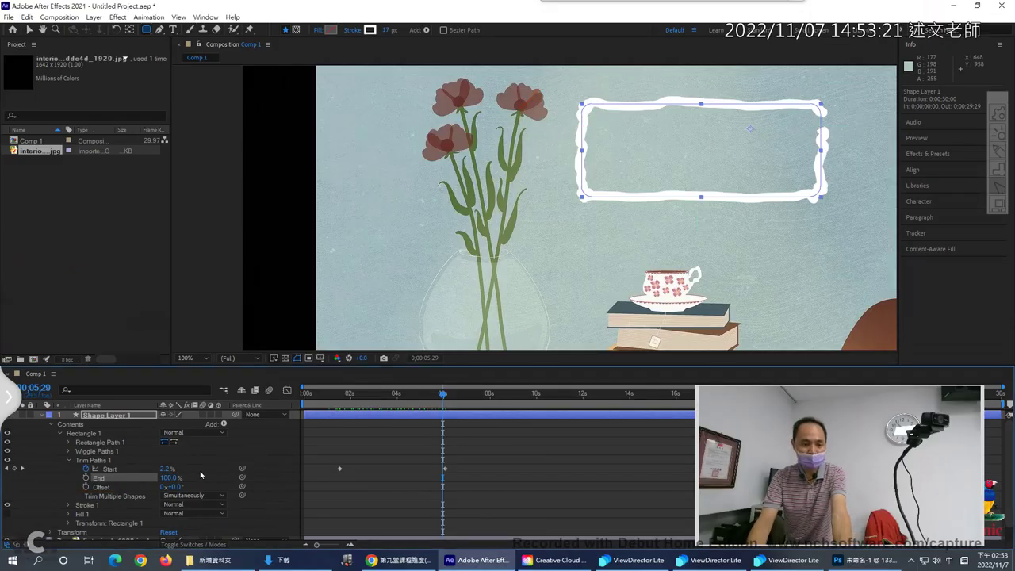
# - Try a Trim Paths Offset of 107°, change it to 272° and scrub the outline's reveal to 0;00;06;10
pyautogui.moveTo(173, 487)
pyautogui.mouseDown()
pyautogui.moveTo(254, 487)
pyautogui.moveTo(235, 495)
pyautogui.mouseUp()
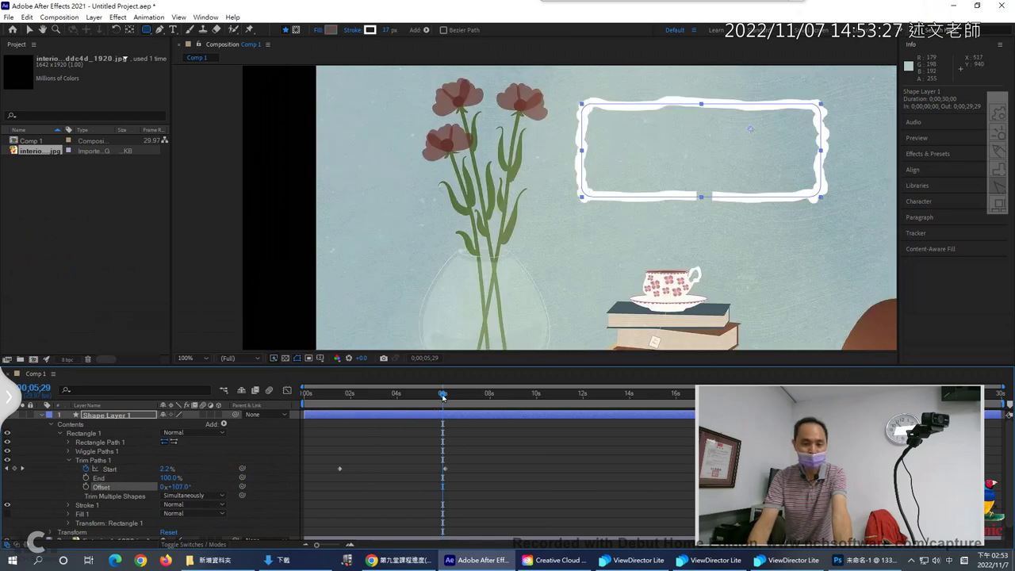
pyautogui.moveTo(442, 397); pyautogui.dragTo(427, 395)
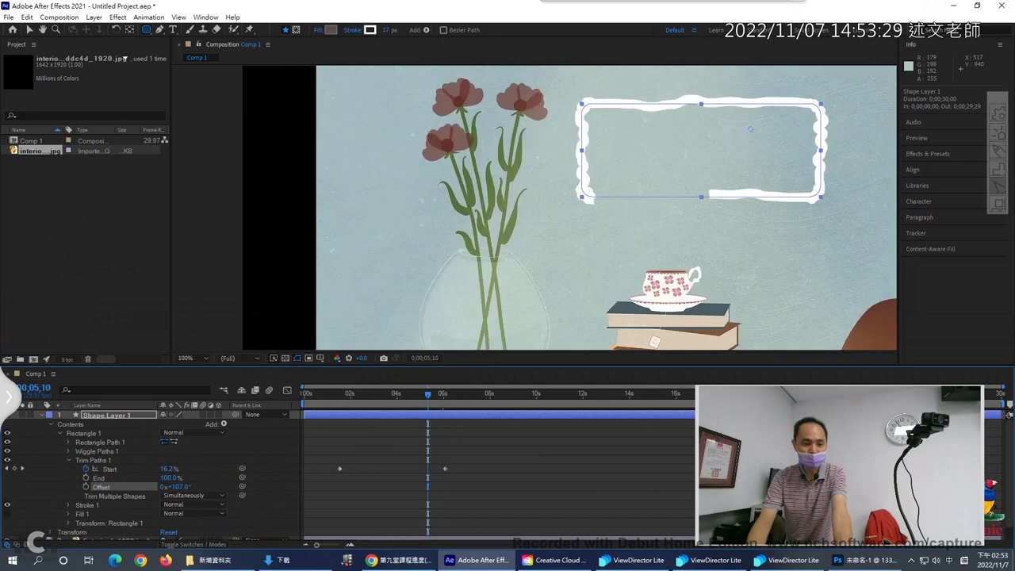
pyautogui.moveTo(175, 487)
pyautogui.mouseDown()
pyautogui.moveTo(291, 487)
pyautogui.moveTo(263, 513)
pyautogui.mouseUp()
pyautogui.moveTo(352, 405)
pyautogui.mouseDown()
pyautogui.moveTo(340, 400)
pyautogui.moveTo(451, 394)
pyautogui.mouseUp()
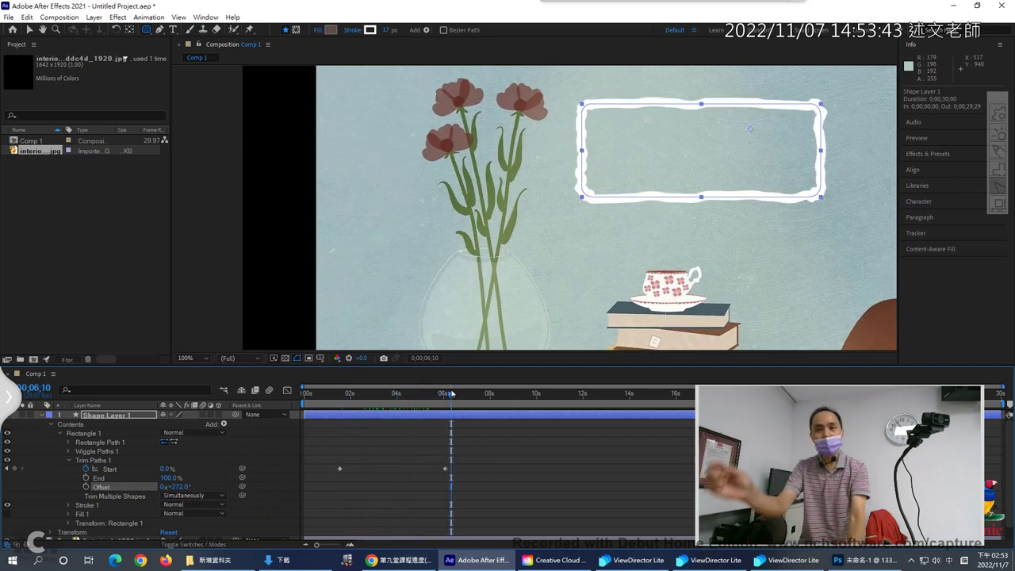